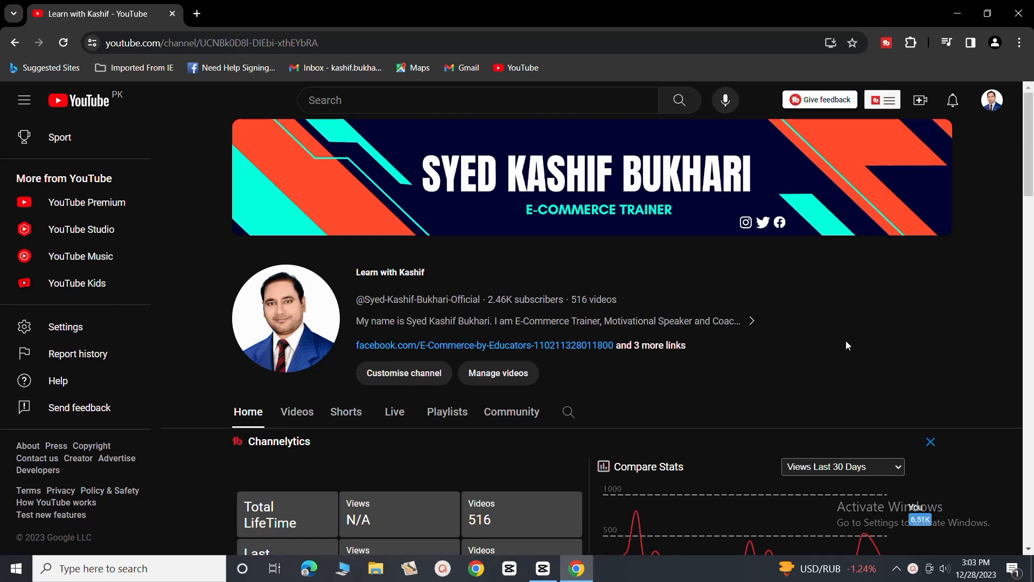
- Switch to the CapCut project and look through the trending text templates
{"action": "mouse_move", "coordinate": [543, 568]}
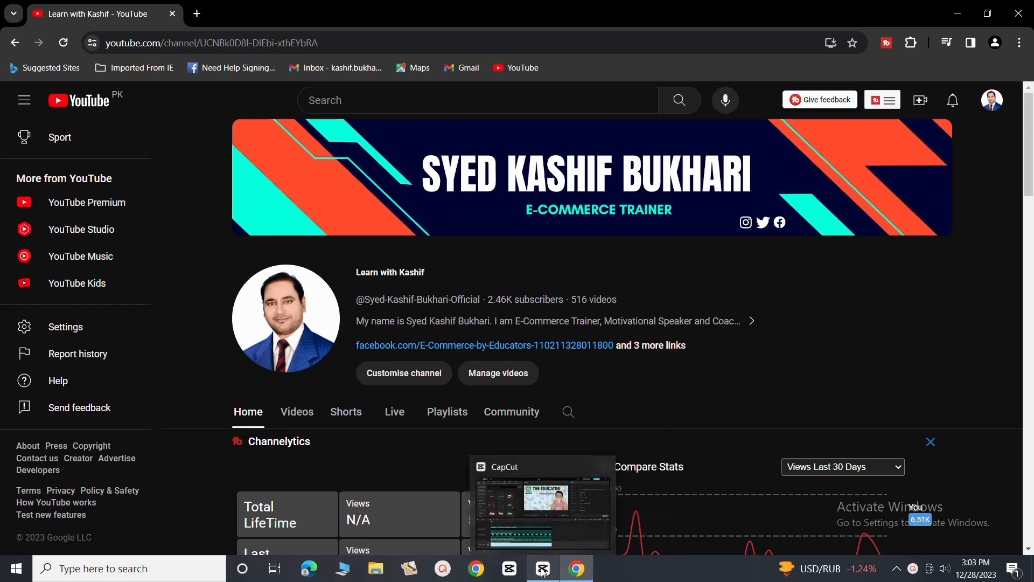
{"action": "left_click", "coordinate": [559, 534]}
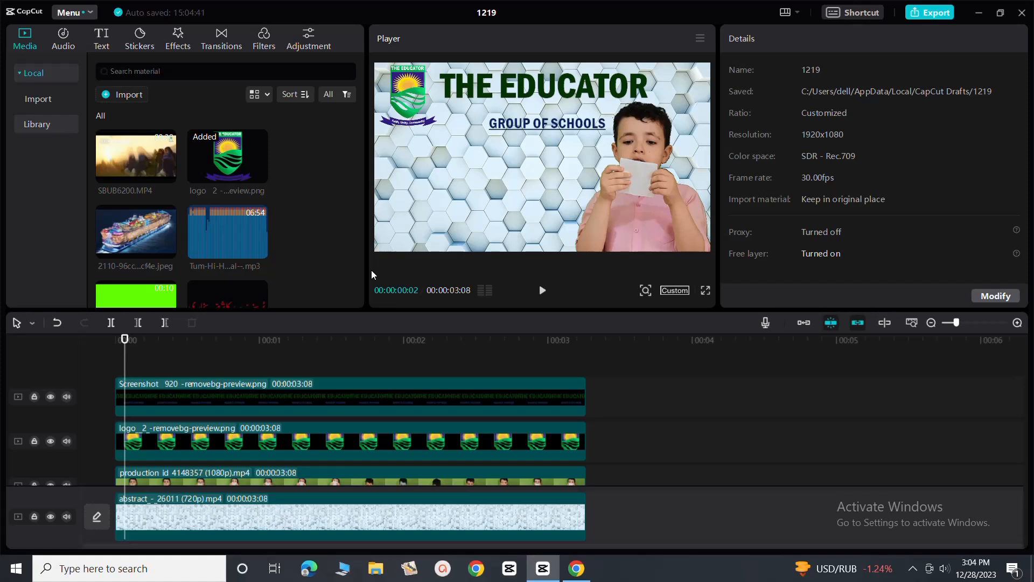
{"action": "left_click", "coordinate": [105, 46]}
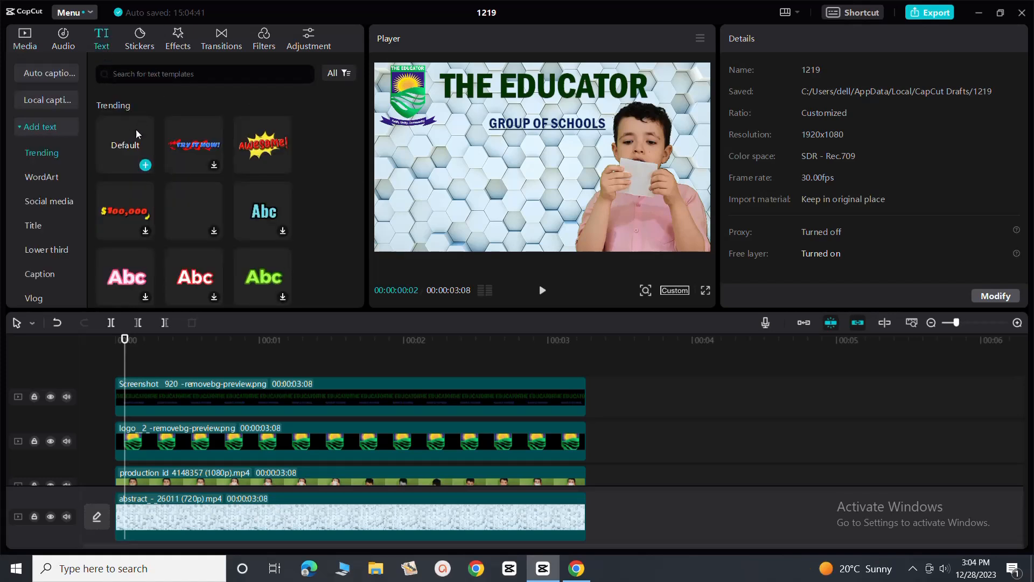
{"action": "mouse_move", "coordinate": [212, 169]}
{"action": "scroll", "coordinate": [229, 209], "scroll_direction": "down", "scroll_amount": 4}
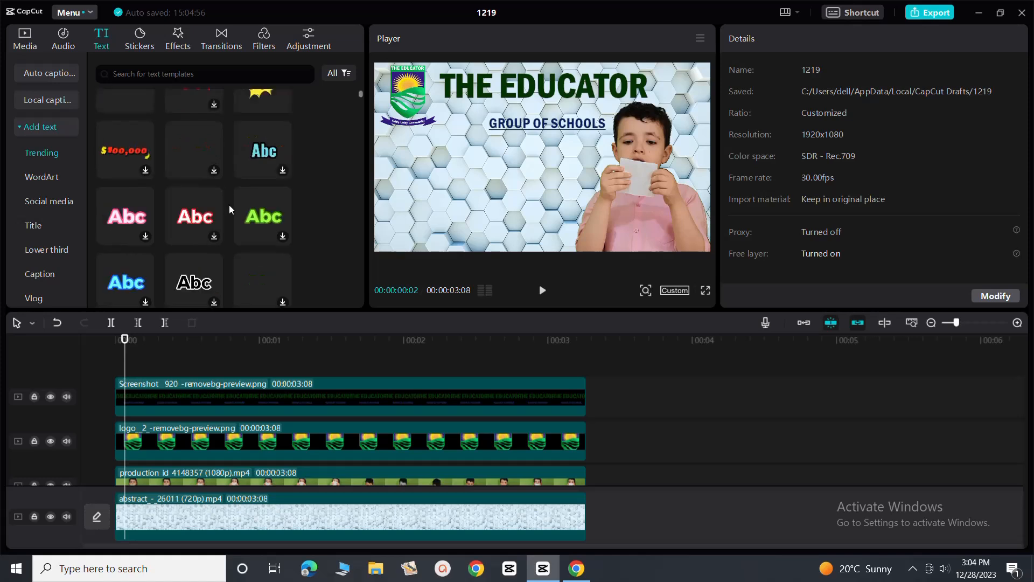
{"action": "scroll", "coordinate": [230, 209], "scroll_direction": "down", "scroll_amount": 3}
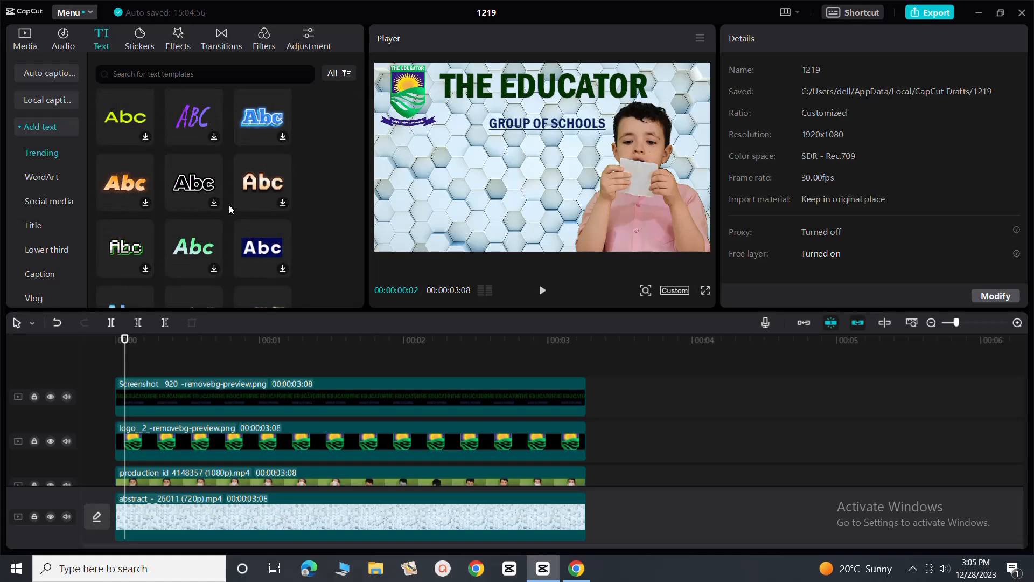
{"action": "scroll", "coordinate": [230, 208], "scroll_direction": "down", "scroll_amount": 5}
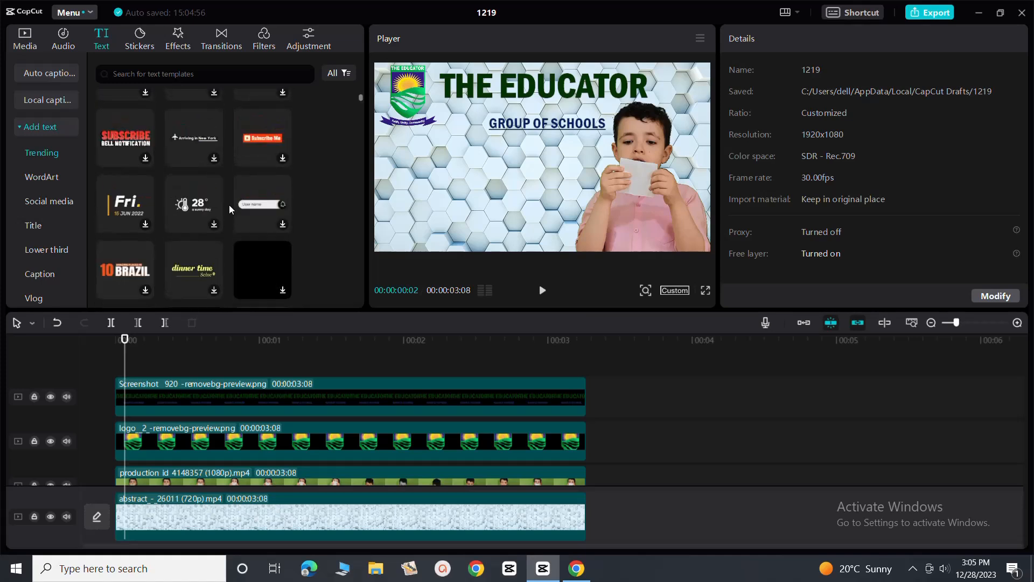
{"action": "scroll", "coordinate": [240, 98], "scroll_direction": "up", "scroll_amount": 8}
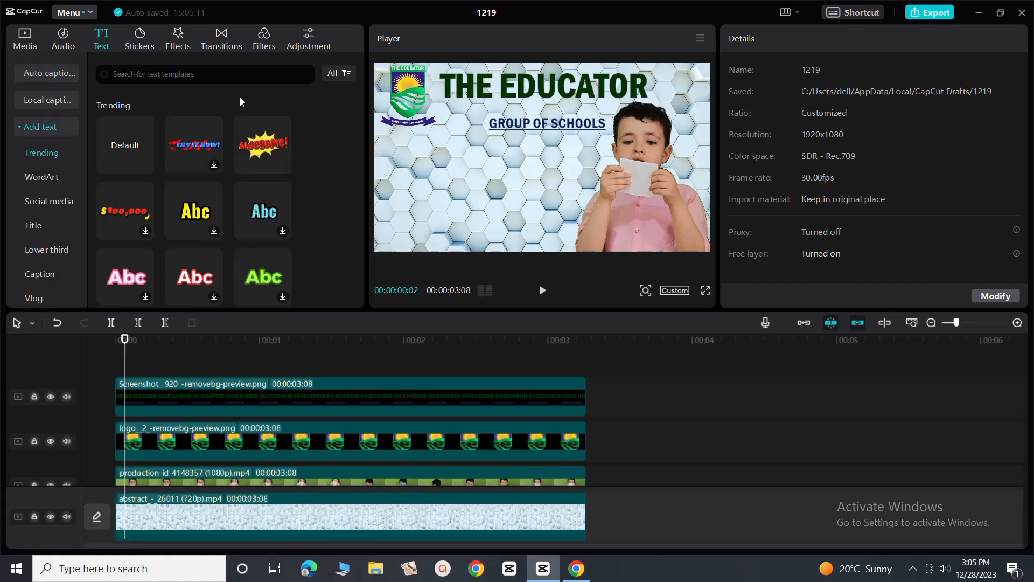
{"action": "scroll", "coordinate": [240, 204], "scroll_direction": "down", "scroll_amount": 3}
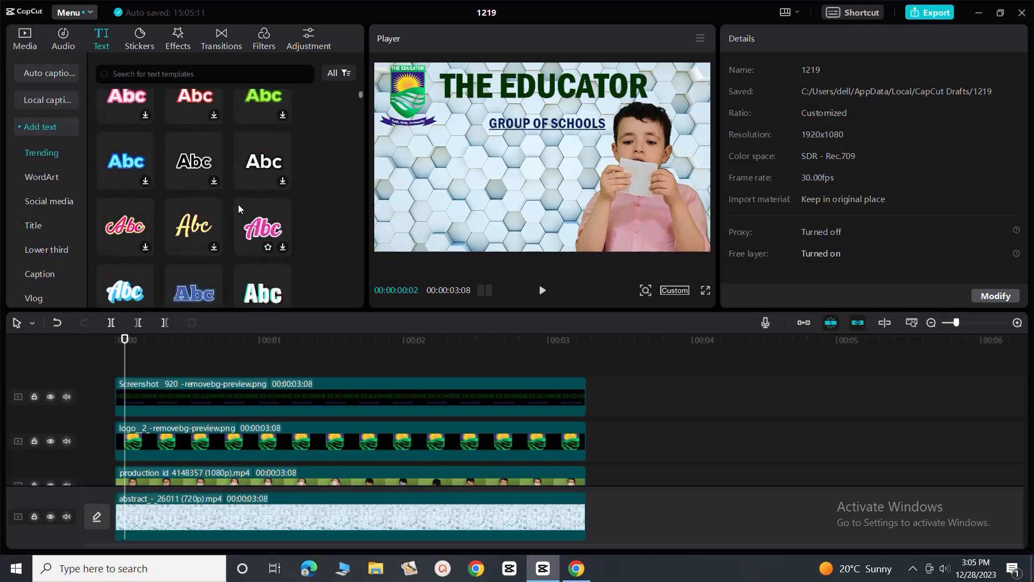
{"action": "scroll", "coordinate": [238, 205], "scroll_direction": "up", "scroll_amount": 2}
{"action": "scroll", "coordinate": [238, 205], "scroll_direction": "up", "scroll_amount": 2}
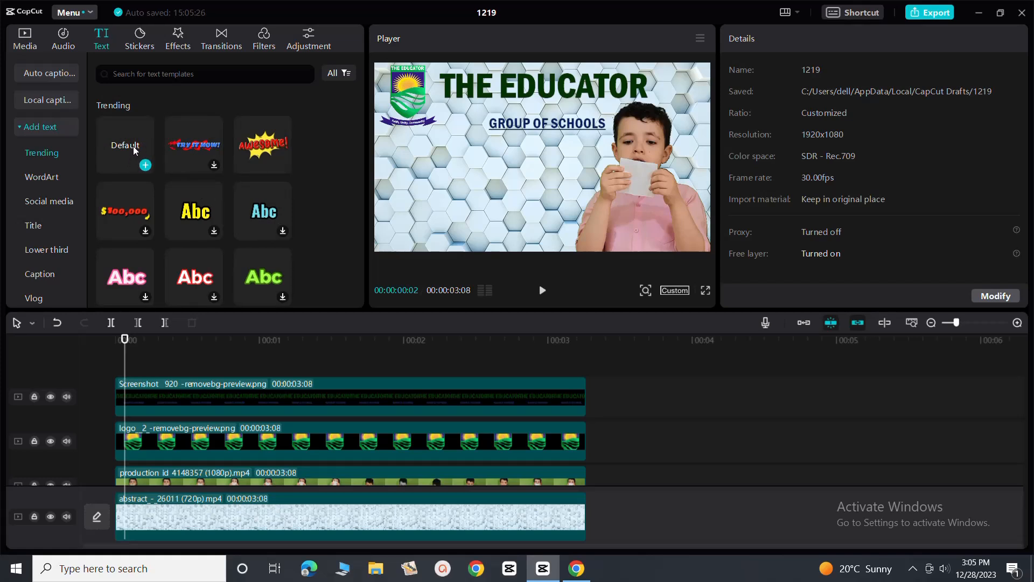
- Add a default text clip near the start of the timeline and change its text to "Pre Nursery to 9th"
{"action": "left_click", "coordinate": [146, 165]}
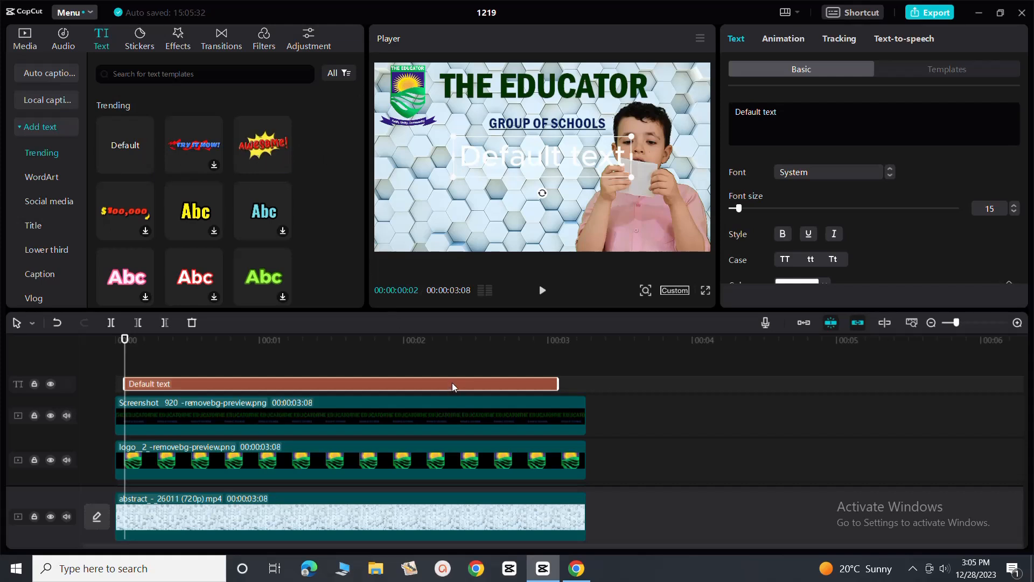
{"action": "left_click_drag", "start_coordinate": [450, 383], "coordinate": [447, 386]}
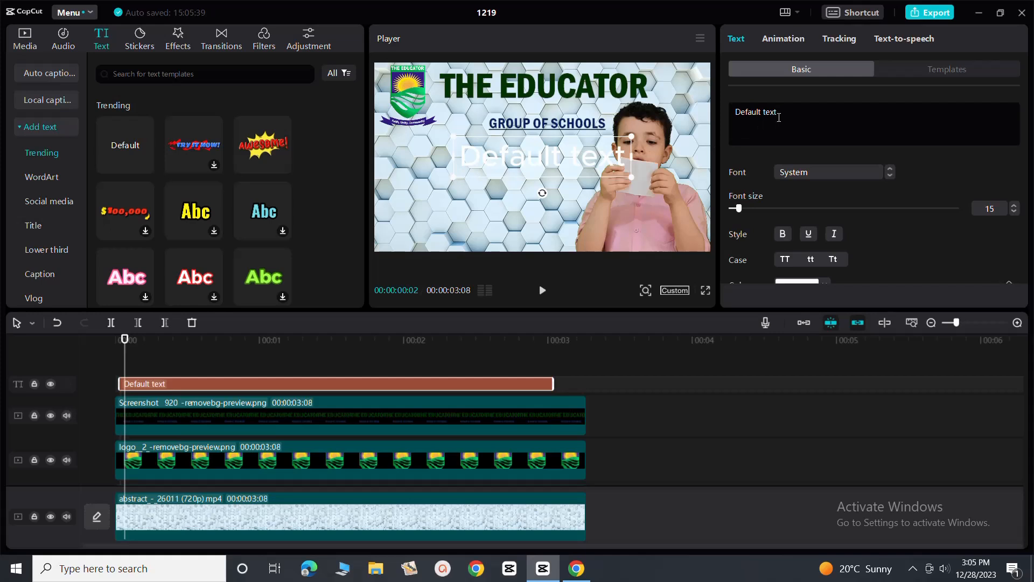
{"action": "key", "text": "BackSpace"}
{"action": "key", "text": "BackSpace"}
{"action": "key", "text": "BackSpace"}
{"action": "key", "text": "BackSpace"}
{"action": "key", "text": "BackSpace"}
{"action": "key", "text": "BackSpace"}
{"action": "key", "text": "BackSpace"}
{"action": "key", "text": "BackSpace"}
{"action": "key", "text": "BackSpace"}
{"action": "key", "text": "BackSpace"}
{"action": "key", "text": "BackSpace"}
{"action": "key", "text": "BackSpace"}
{"action": "type", "text": "Pre Nursery to 9th"}
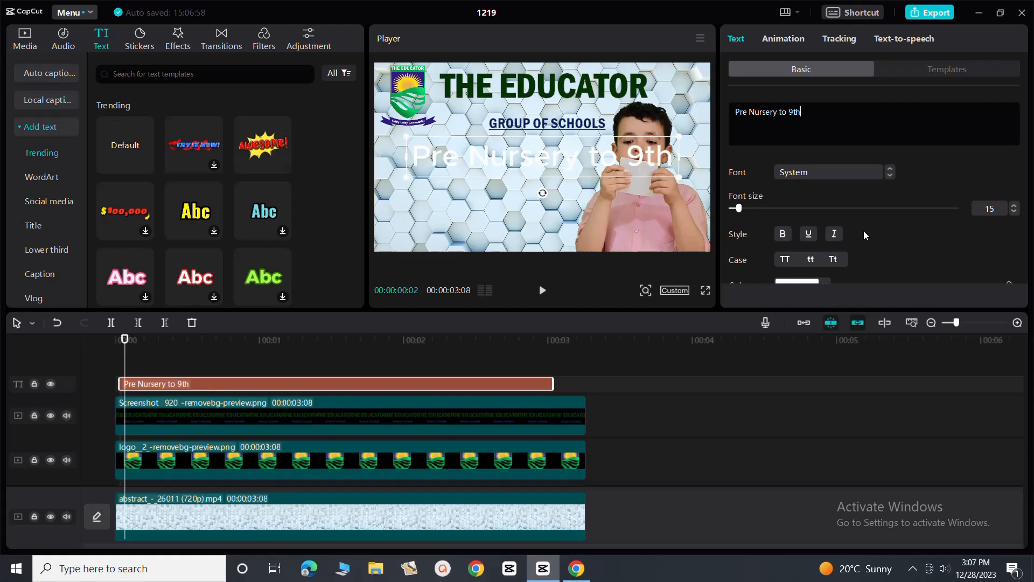
- Set the "Pre Nursery to 9th" text color to dark red, hex 890303
{"action": "scroll", "coordinate": [864, 230], "scroll_direction": "down", "scroll_amount": 1}
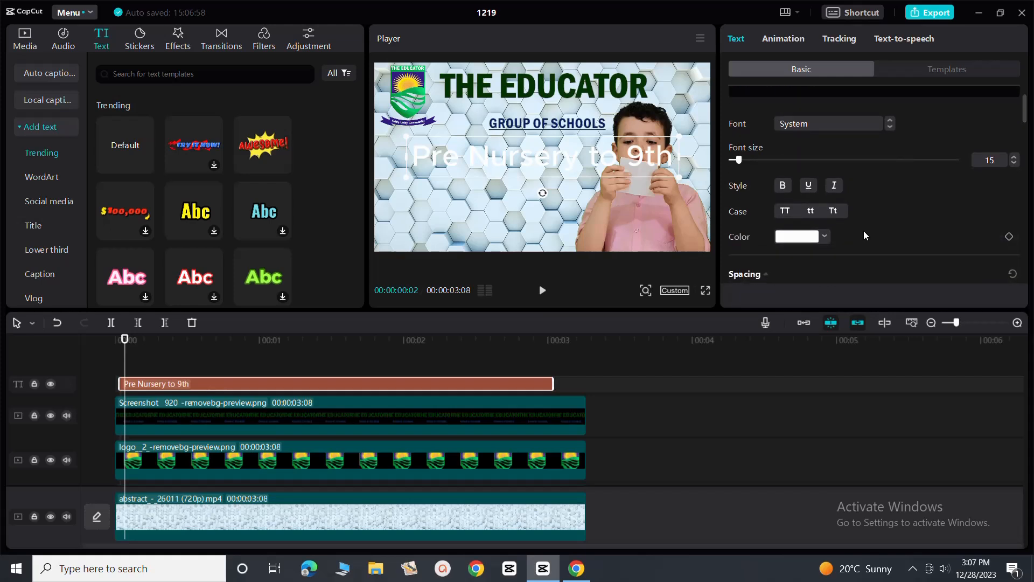
{"action": "scroll", "coordinate": [864, 230], "scroll_direction": "down", "scroll_amount": 2}
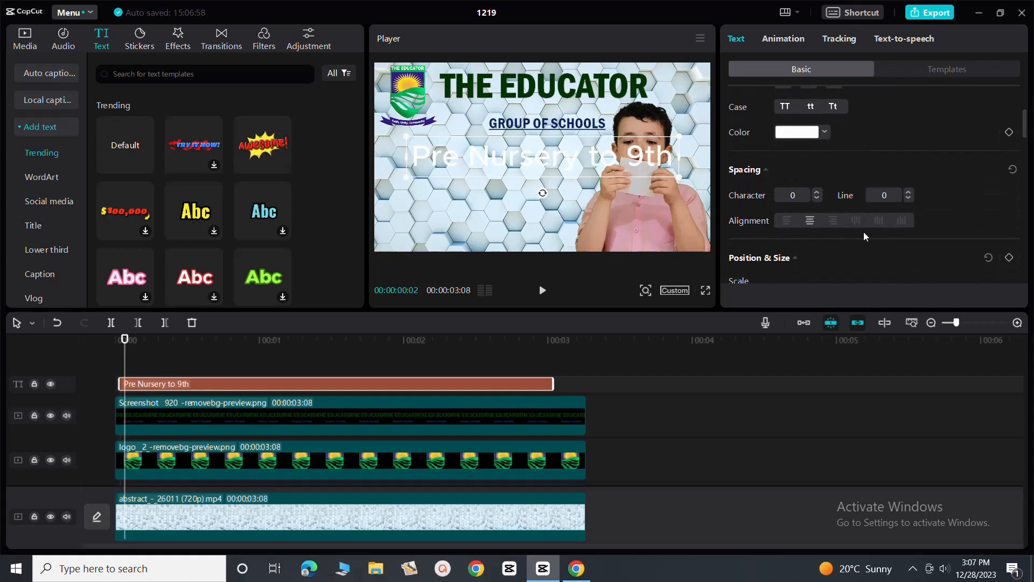
{"action": "scroll", "coordinate": [864, 232], "scroll_direction": "up", "scroll_amount": 3}
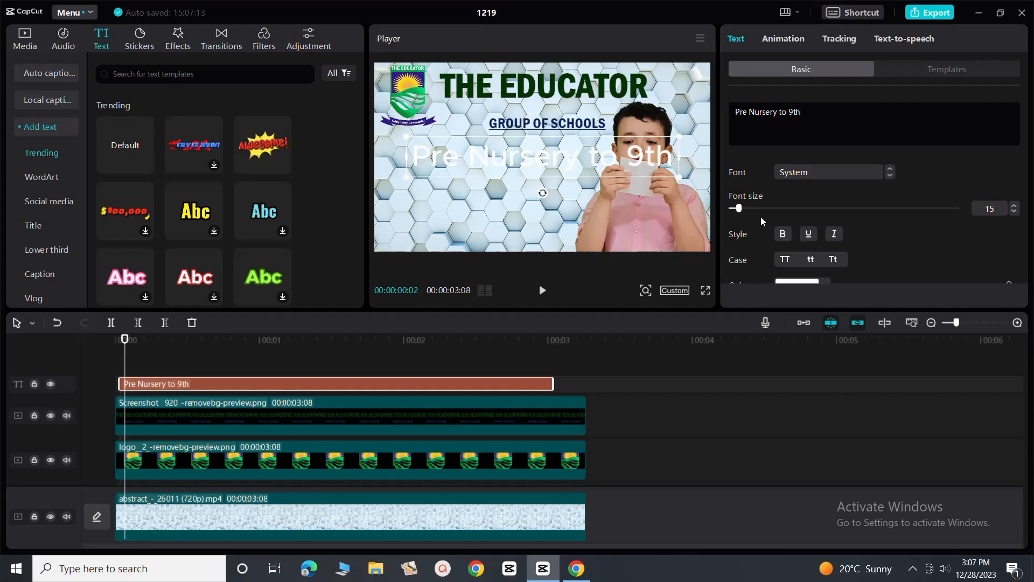
{"action": "scroll", "coordinate": [877, 257], "scroll_direction": "down", "scroll_amount": 1}
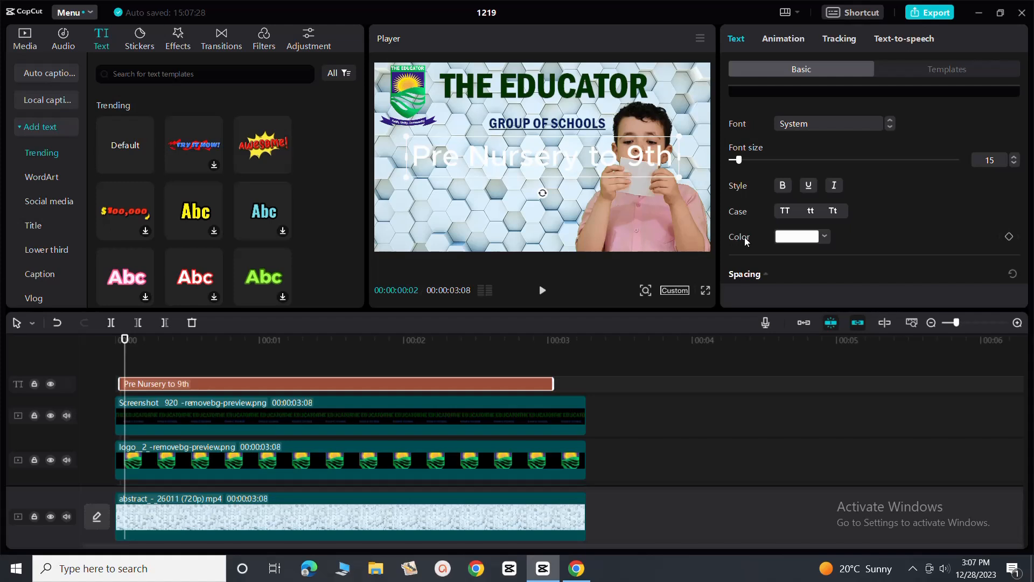
{"action": "left_click", "coordinate": [824, 237]}
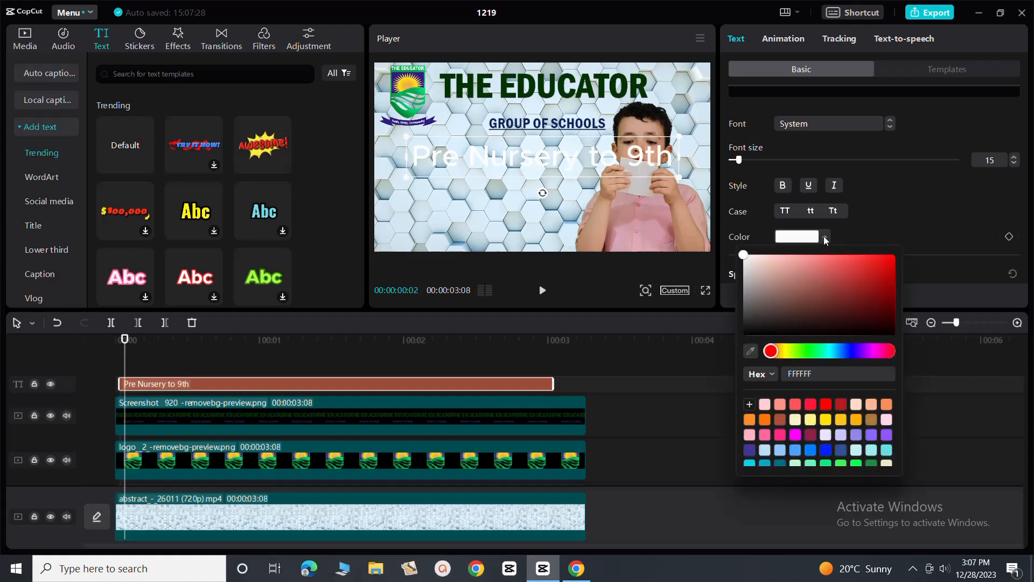
{"action": "left_click", "coordinate": [883, 271]}
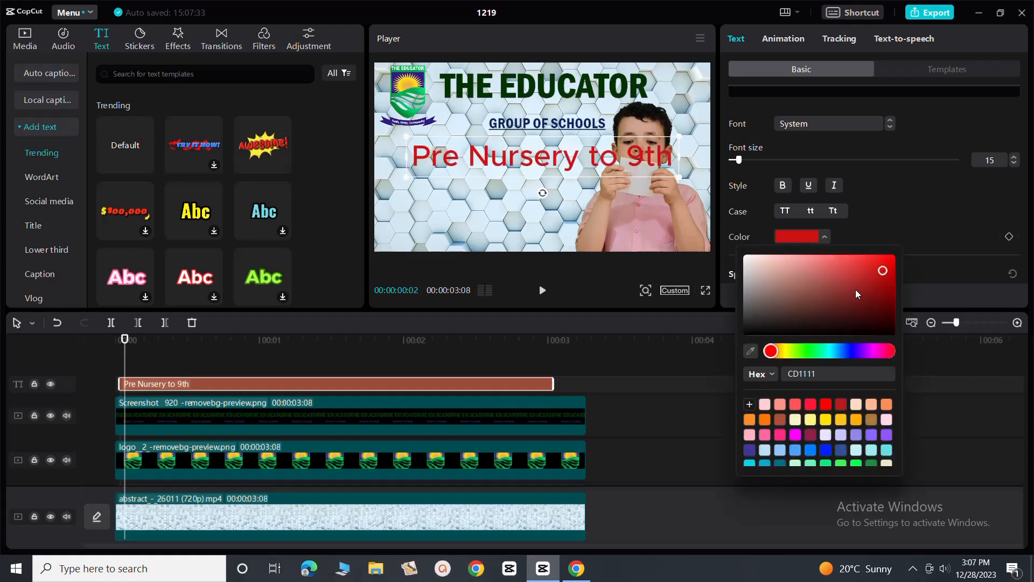
{"action": "left_click_drag", "start_coordinate": [884, 273], "coordinate": [893, 294]}
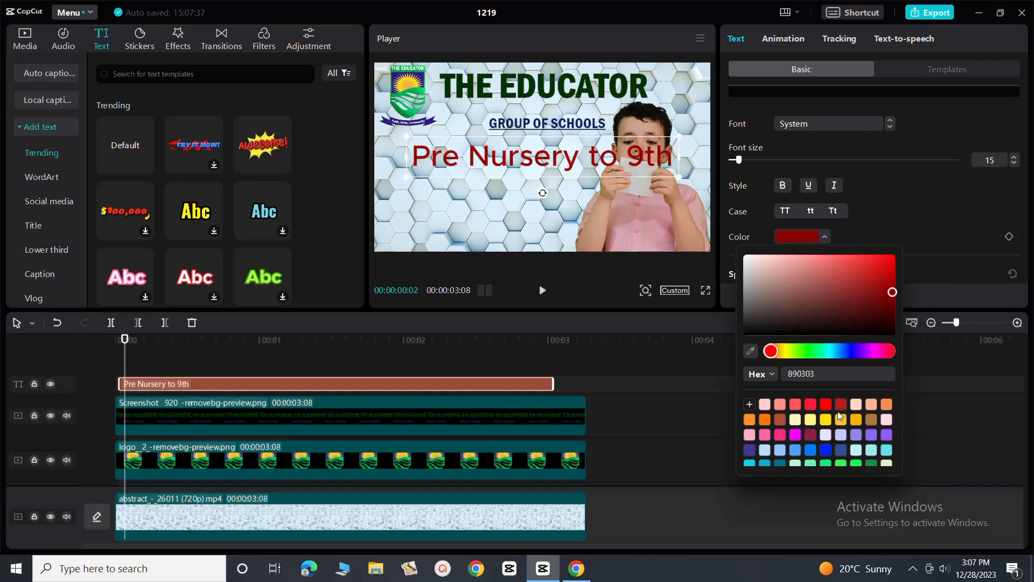
{"action": "scroll", "coordinate": [838, 417], "scroll_direction": "down", "scroll_amount": 3}
{"action": "scroll", "coordinate": [838, 424], "scroll_direction": "up", "scroll_amount": 4}
{"action": "left_click", "coordinate": [917, 232]}
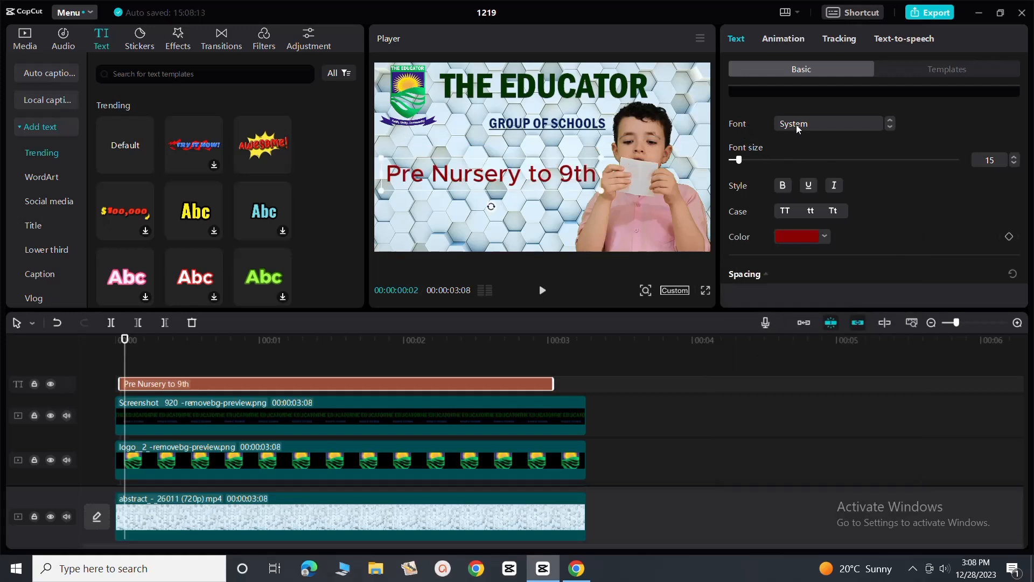
- Format the text in SofiaPro-Bold at font size 16 with bold, underline and italic styles
{"action": "left_click", "coordinate": [888, 127]}
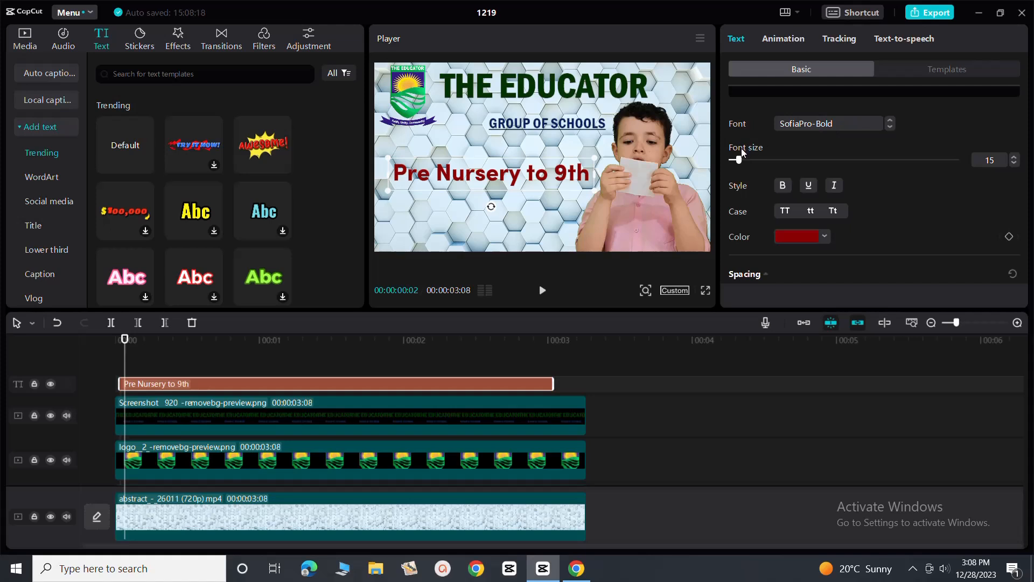
{"action": "mouse_move", "coordinate": [739, 161]}
{"action": "left_mouse_down"}
{"action": "mouse_move", "coordinate": [753, 162]}
{"action": "mouse_move", "coordinate": [740, 165]}
{"action": "left_mouse_up"}
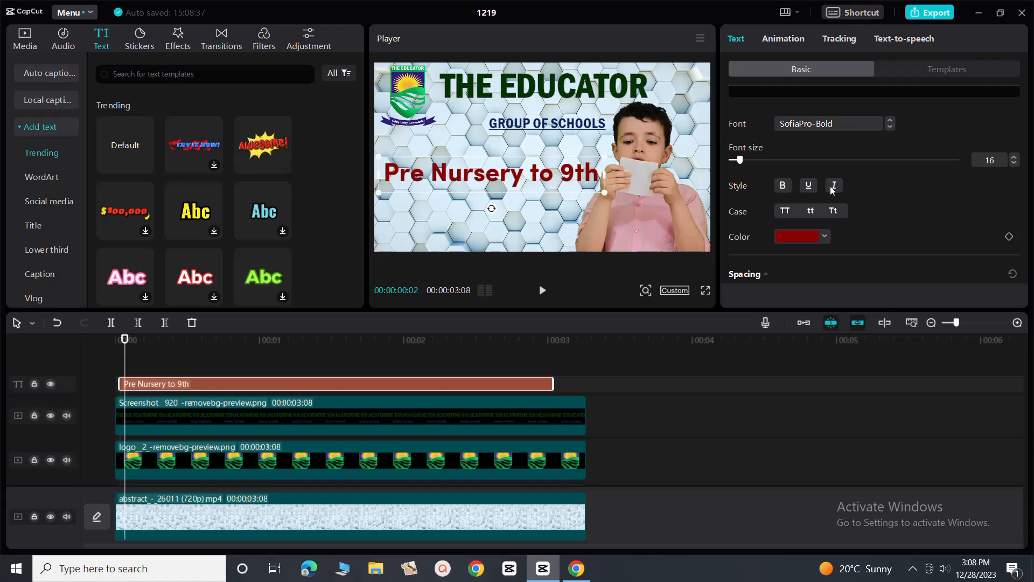
{"action": "left_click", "coordinate": [782, 189]}
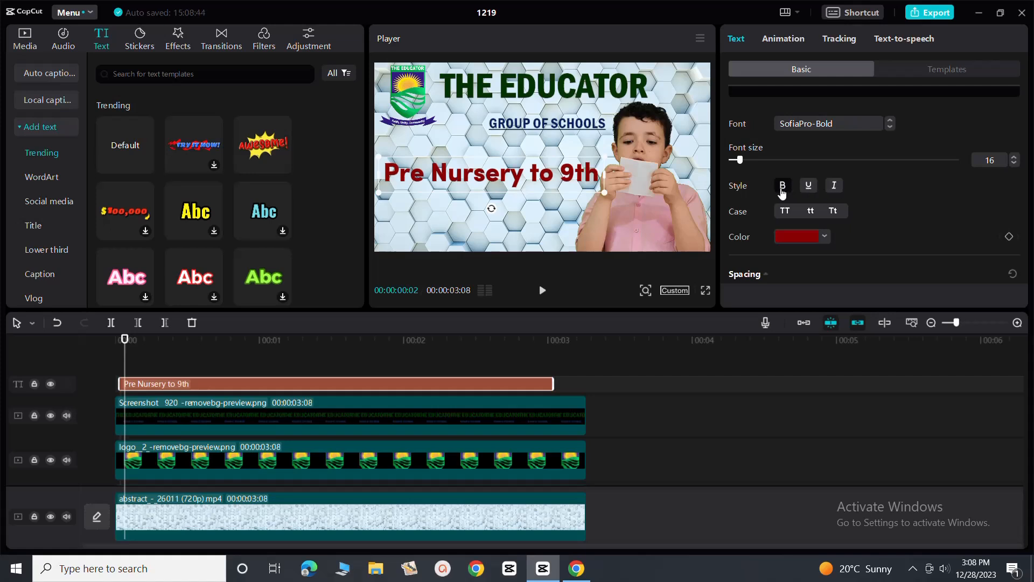
{"action": "left_click", "coordinate": [809, 186]}
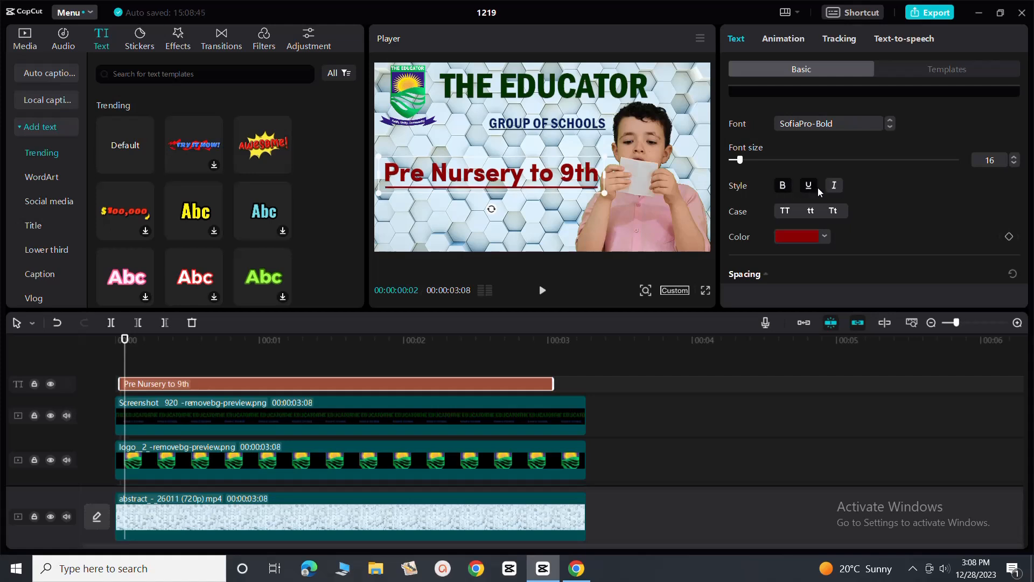
{"action": "left_click", "coordinate": [835, 187]}
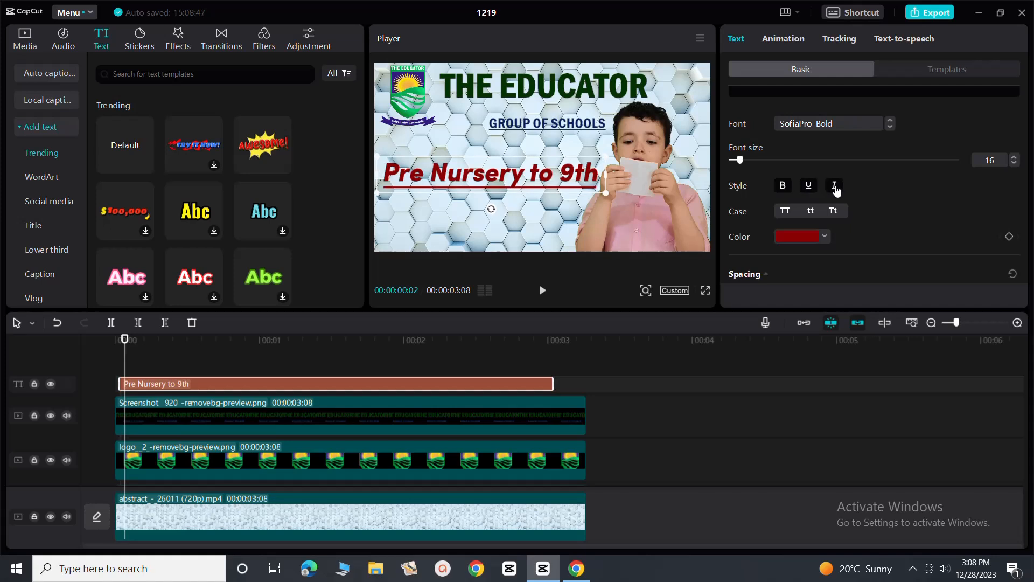
- Try uppercase and lowercase on the text and settle on title case, with each word capitalized
{"action": "left_click", "coordinate": [782, 212]}
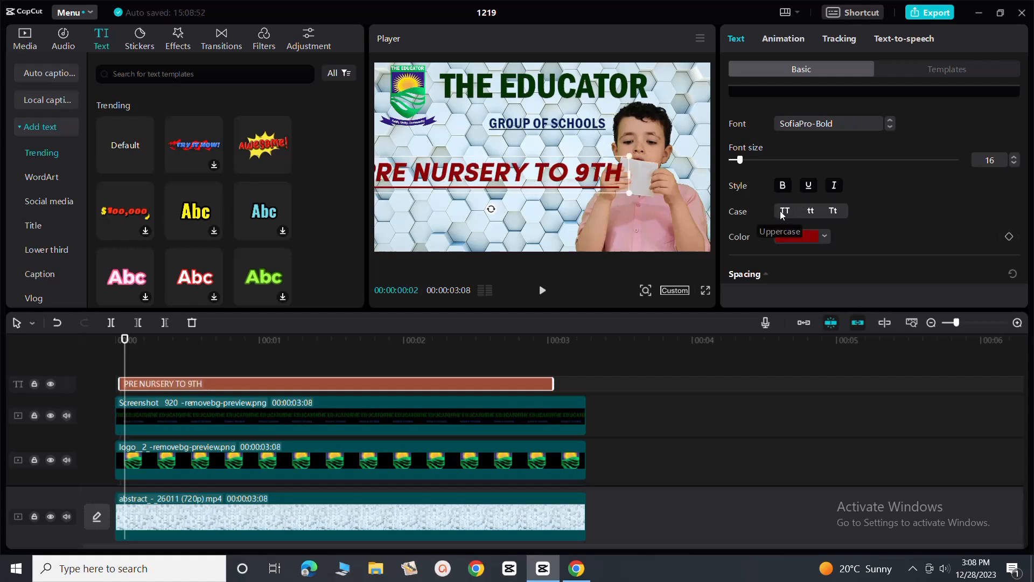
{"action": "left_click", "coordinate": [812, 212]}
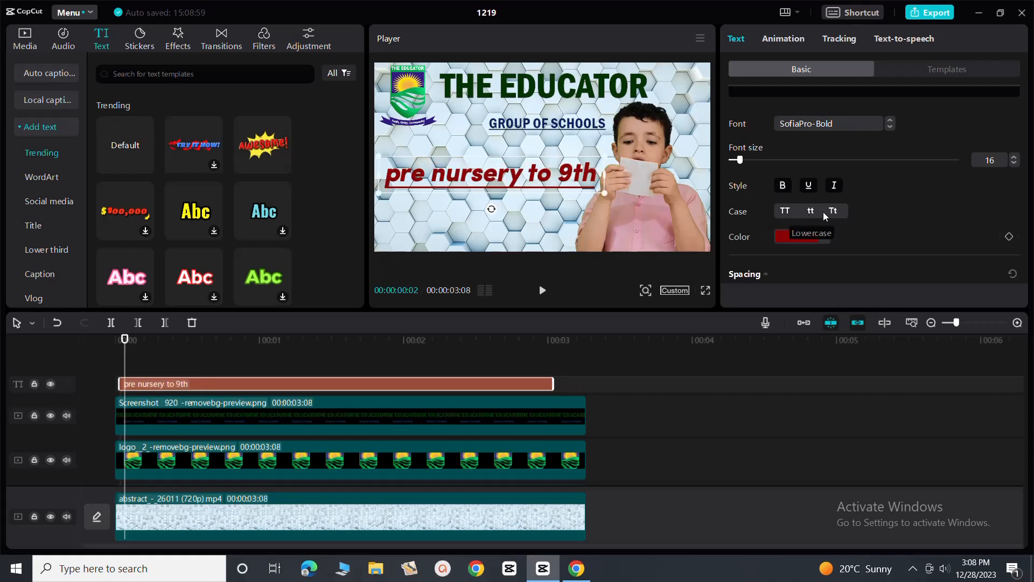
{"action": "left_click", "coordinate": [835, 212]}
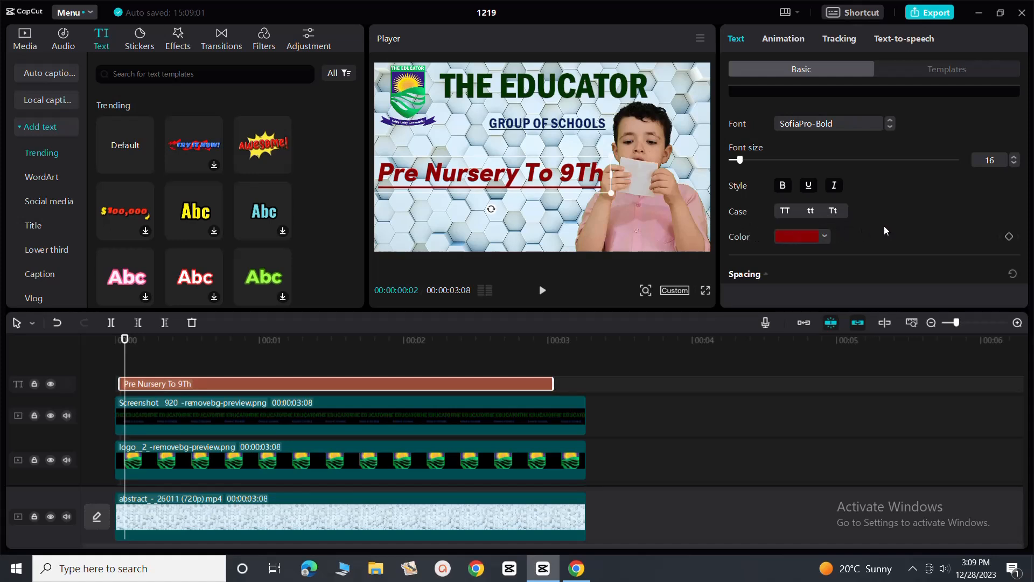
- Try a character spacing of 2 on the text and set it back to 0
{"action": "scroll", "coordinate": [883, 226], "scroll_direction": "down", "scroll_amount": 2}
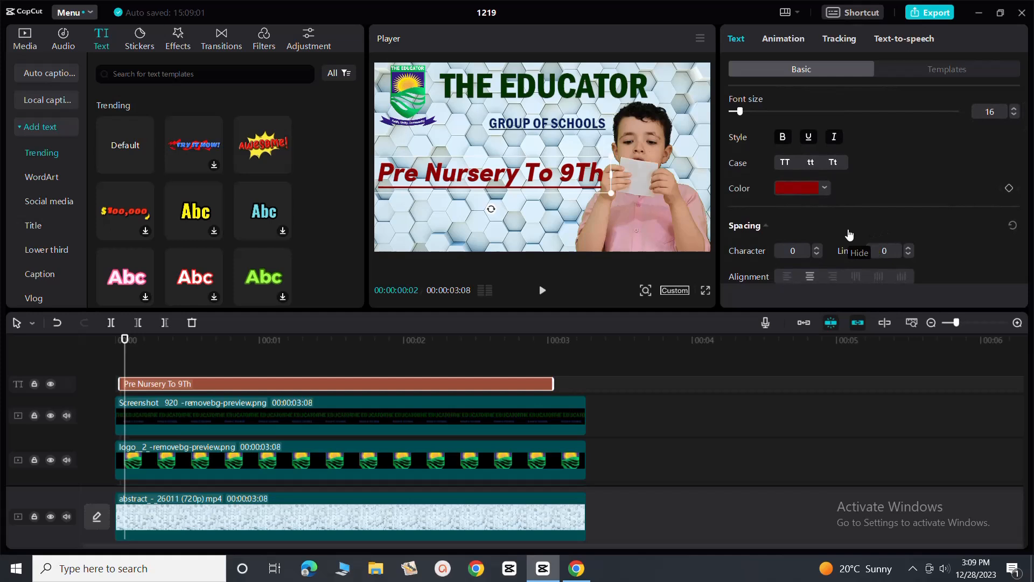
{"action": "scroll", "coordinate": [758, 228], "scroll_direction": "down", "scroll_amount": 2}
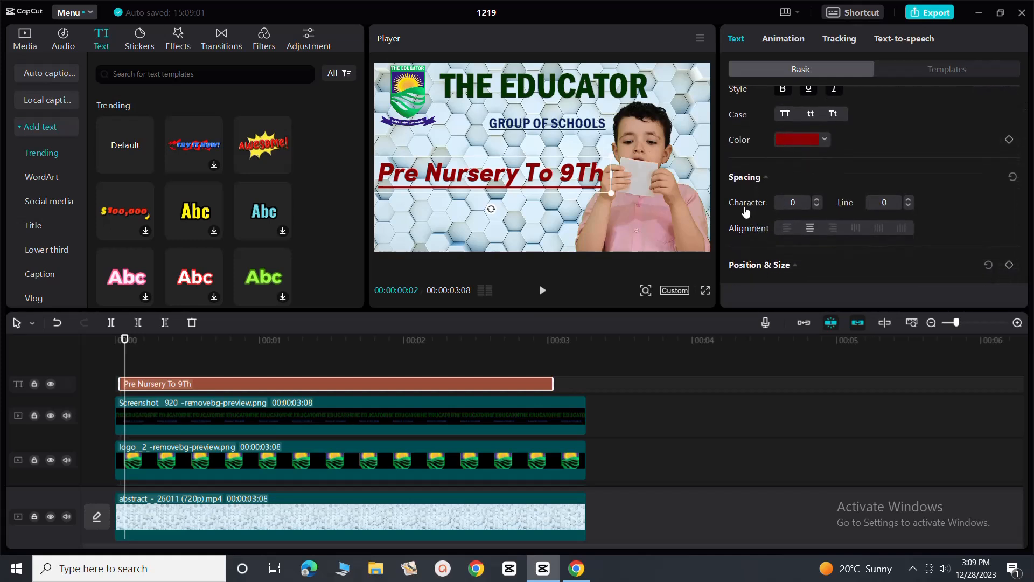
{"action": "left_click", "coordinate": [817, 199]}
{"action": "left_click", "coordinate": [817, 199]}
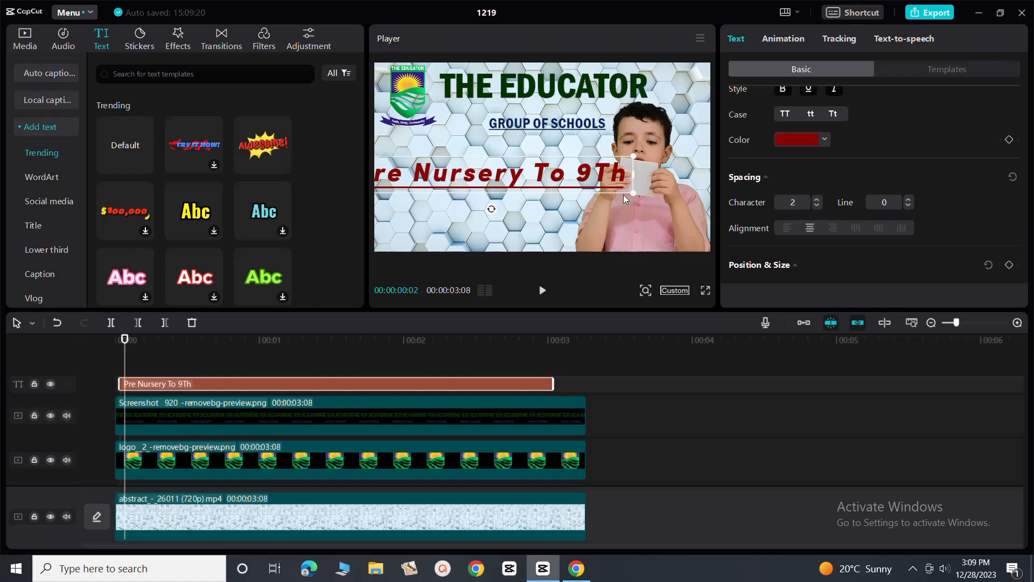
{"action": "left_click", "coordinate": [816, 203]}
{"action": "left_click", "coordinate": [817, 204]}
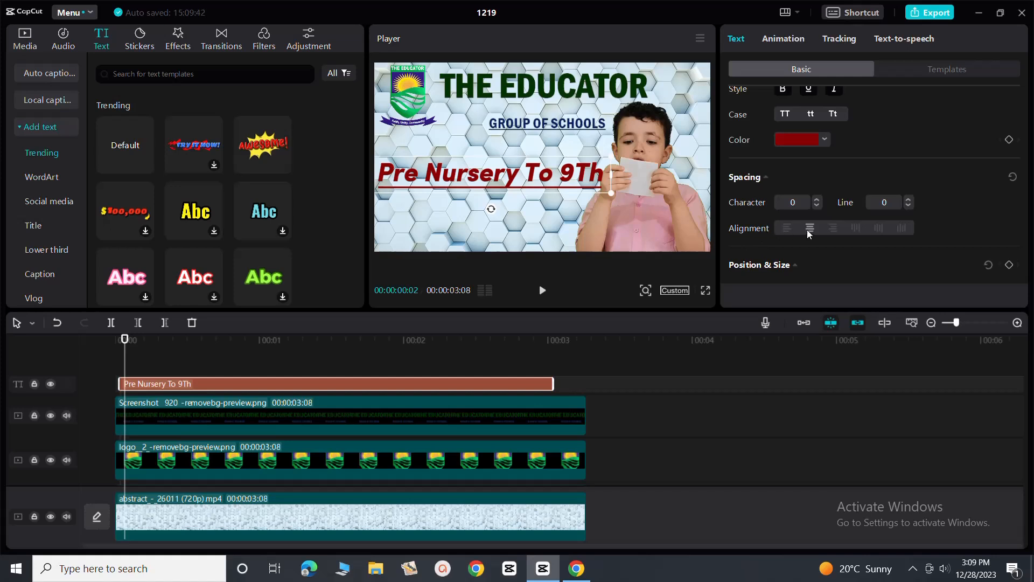
- Scale the text down slightly and lower its blend opacity to 51%
{"action": "scroll", "coordinate": [816, 229], "scroll_direction": "down", "scroll_amount": 3}
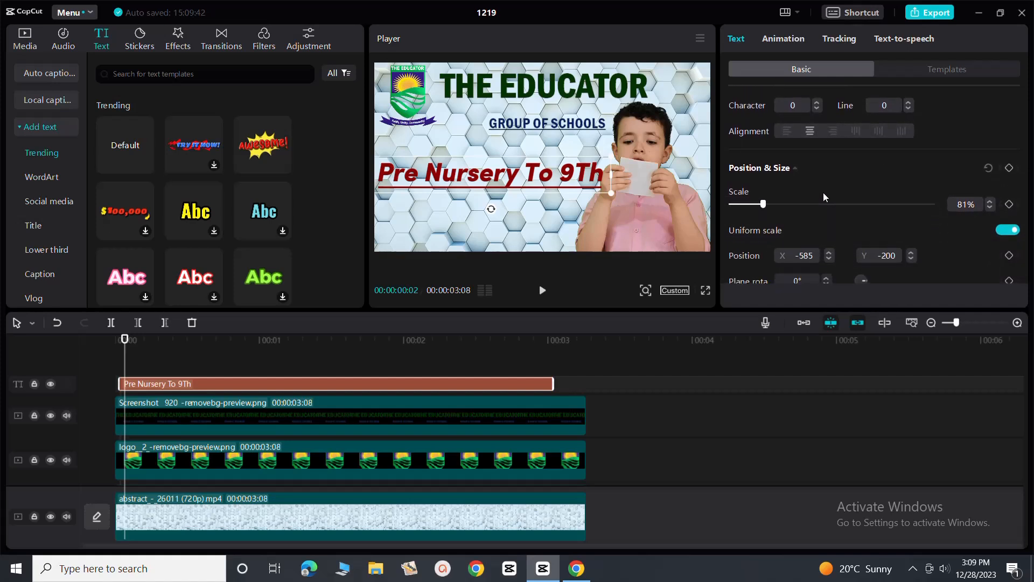
{"action": "scroll", "coordinate": [823, 192], "scroll_direction": "down", "scroll_amount": 1}
{"action": "mouse_move", "coordinate": [764, 160]}
{"action": "left_mouse_down"}
{"action": "mouse_move", "coordinate": [776, 158]}
{"action": "mouse_move", "coordinate": [761, 160]}
{"action": "left_mouse_up"}
{"action": "scroll", "coordinate": [783, 207], "scroll_direction": "down", "scroll_amount": 2}
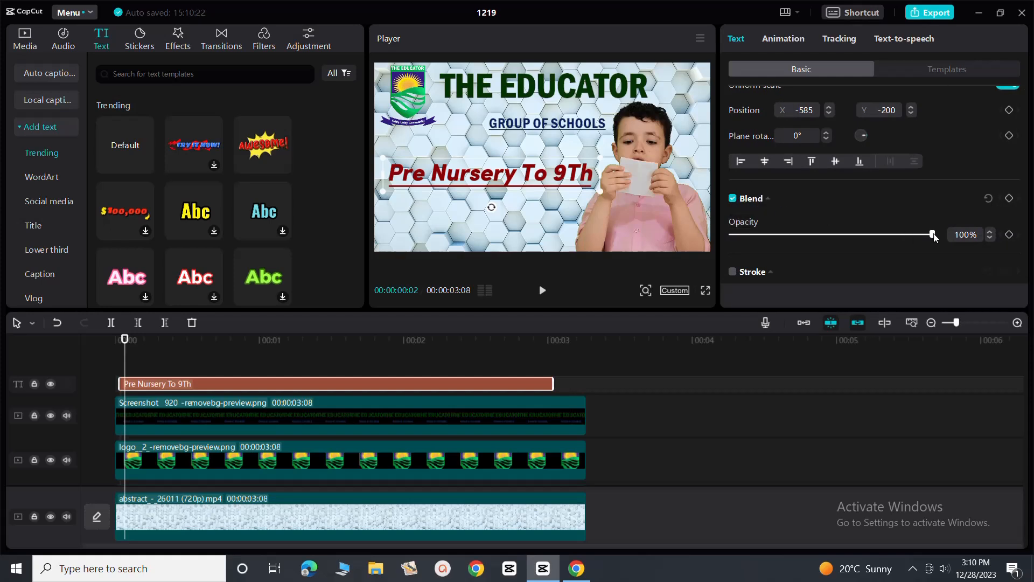
{"action": "left_click_drag", "start_coordinate": [932, 235], "coordinate": [836, 241]}
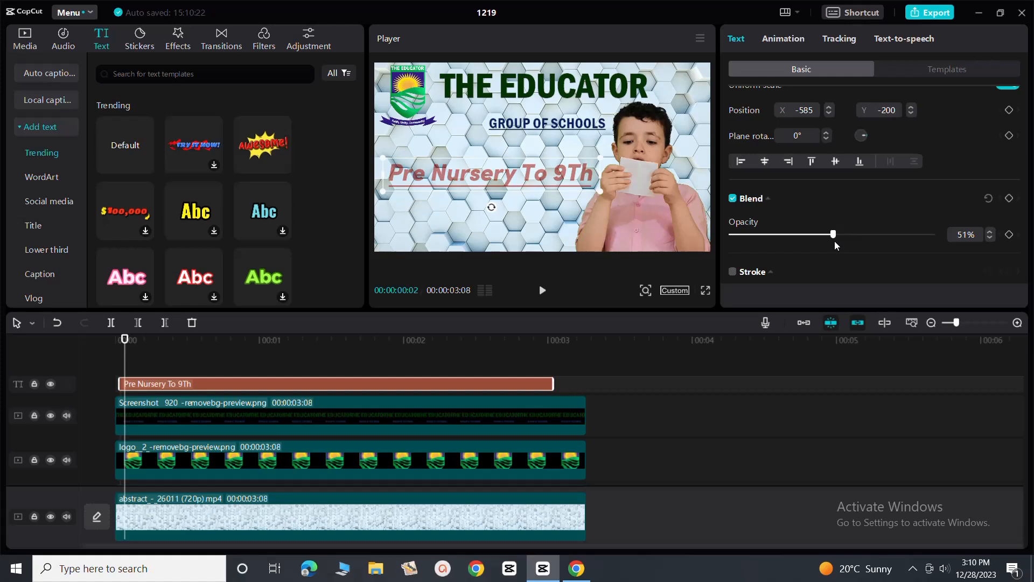
- Try a lower blend opacity on the text, then raise it to 100%
{"action": "left_click_drag", "start_coordinate": [835, 240], "coordinate": [806, 245]}
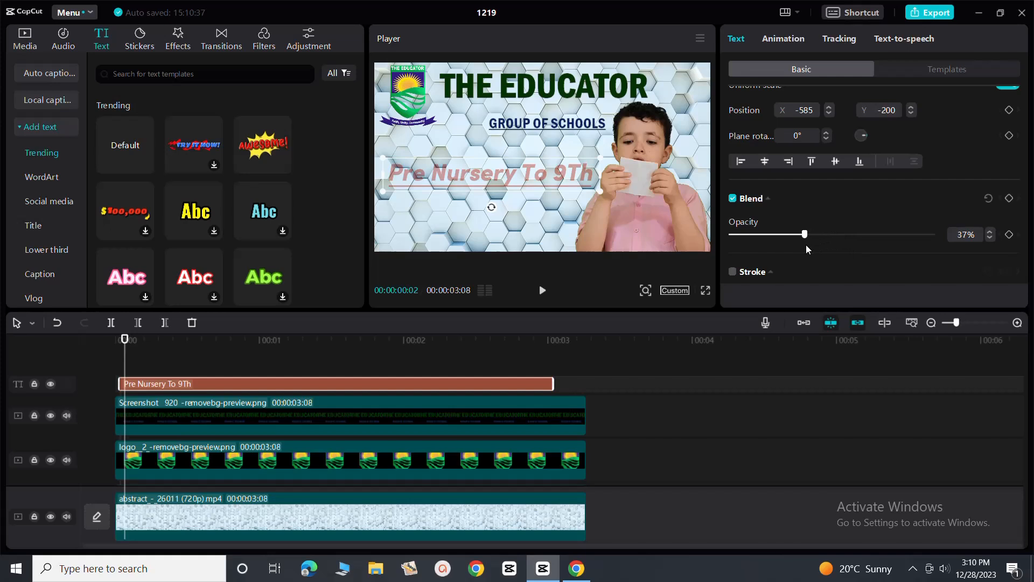
{"action": "left_click_drag", "start_coordinate": [805, 245], "coordinate": [801, 245]}
{"action": "left_click_drag", "start_coordinate": [814, 247], "coordinate": [937, 244]}
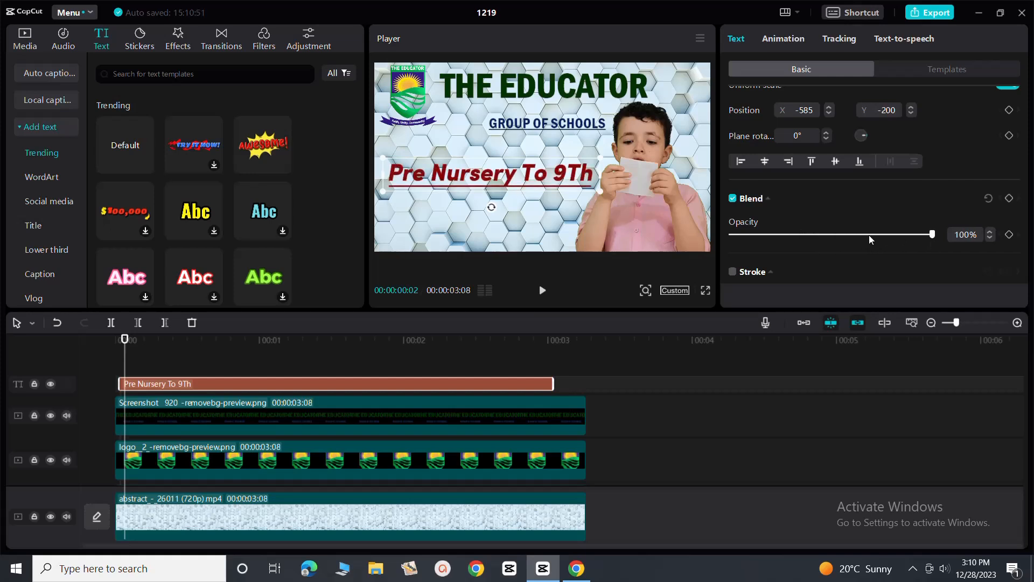
- Add a green stroke to the text and set its thickness to 37
{"action": "scroll", "coordinate": [848, 231], "scroll_direction": "down", "scroll_amount": 3}
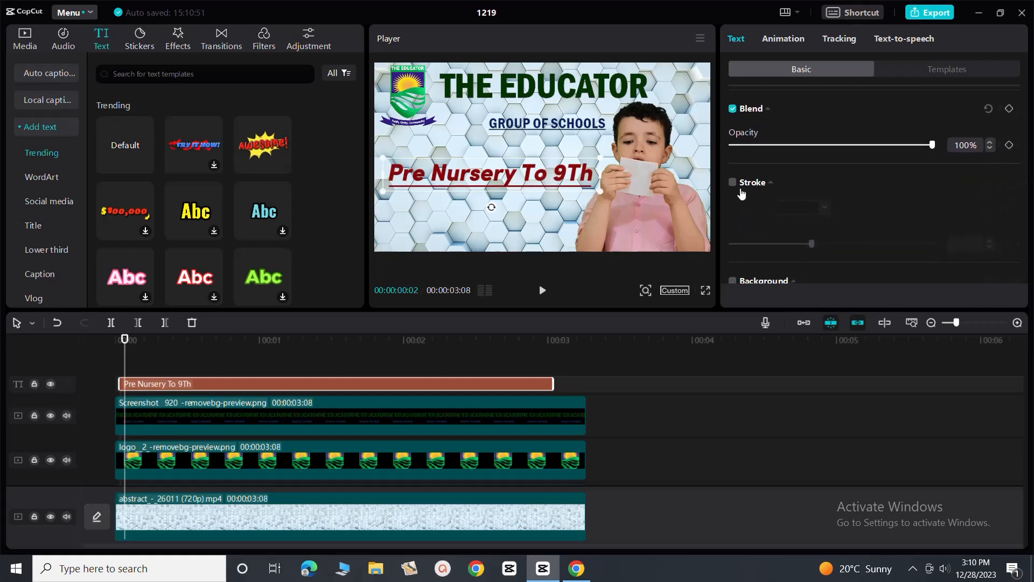
{"action": "left_click", "coordinate": [733, 183]}
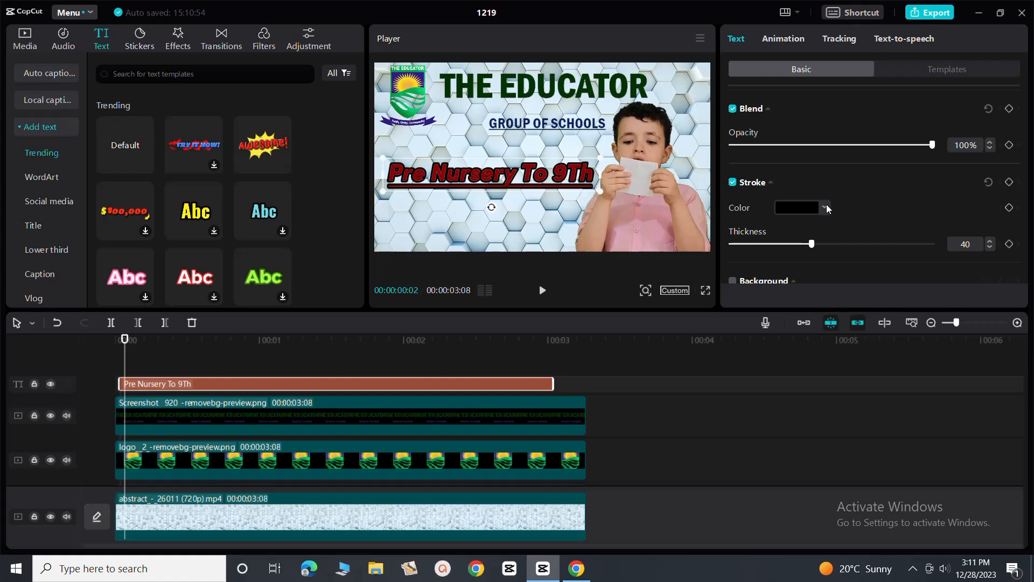
{"action": "left_click", "coordinate": [825, 207]}
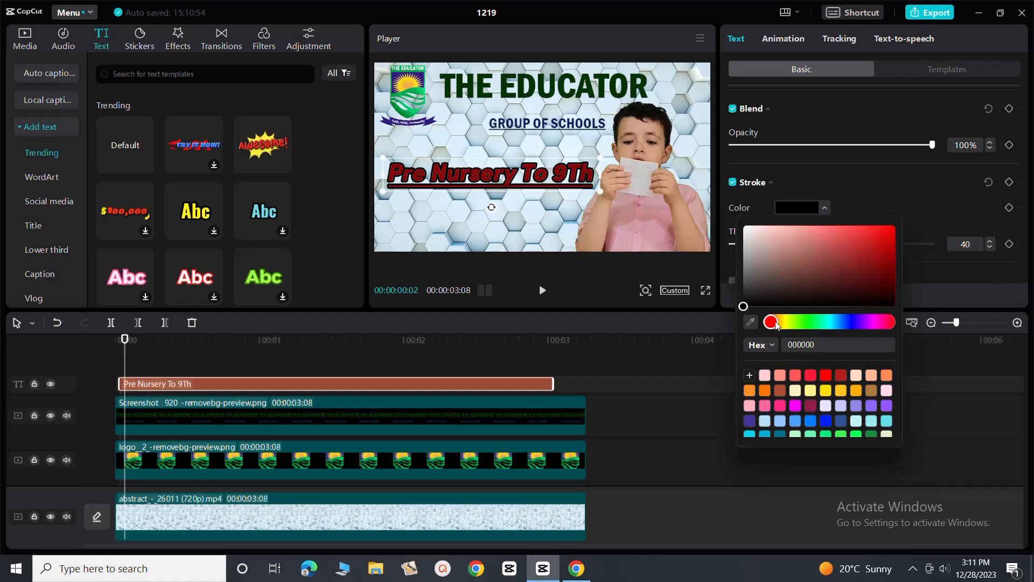
{"action": "left_click", "coordinate": [906, 193]}
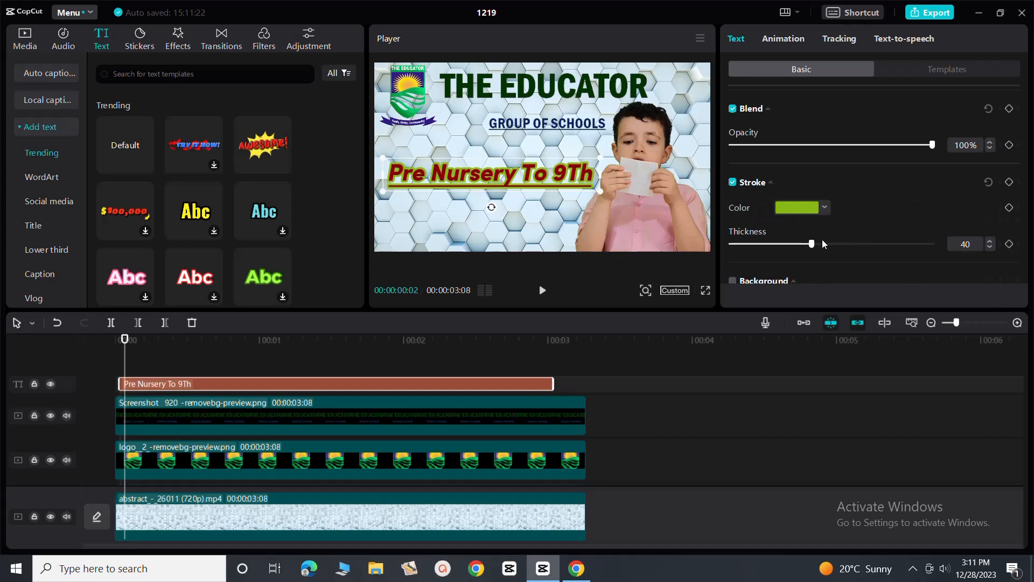
{"action": "mouse_move", "coordinate": [813, 245]}
{"action": "left_mouse_down"}
{"action": "mouse_move", "coordinate": [873, 250]}
{"action": "mouse_move", "coordinate": [767, 249]}
{"action": "mouse_move", "coordinate": [805, 251]}
{"action": "left_mouse_up"}
- Add a teal background behind the text, compare both background styles and choose the second one
{"action": "scroll", "coordinate": [835, 242], "scroll_direction": "down", "scroll_amount": 3}
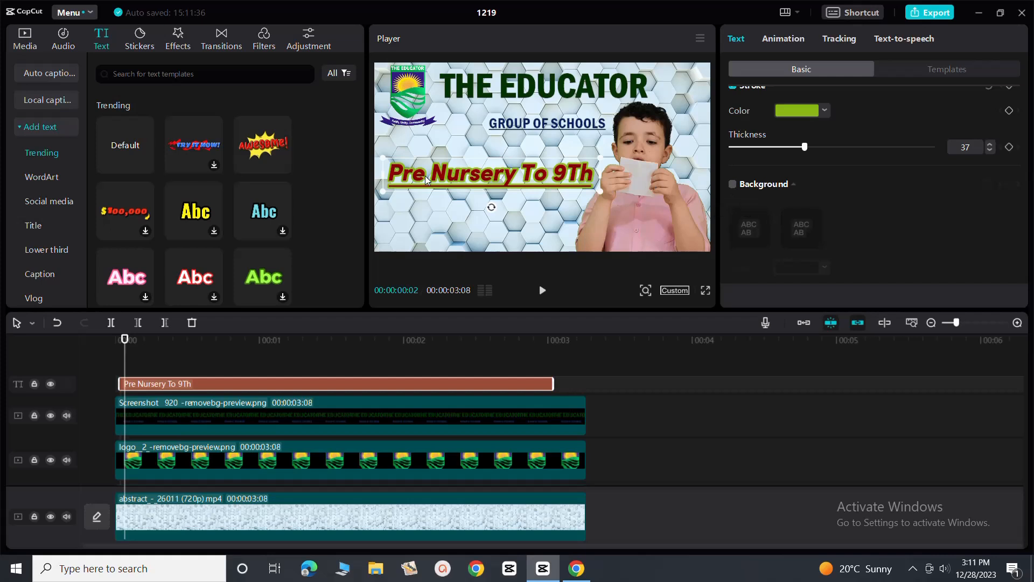
{"action": "left_click", "coordinate": [732, 184]}
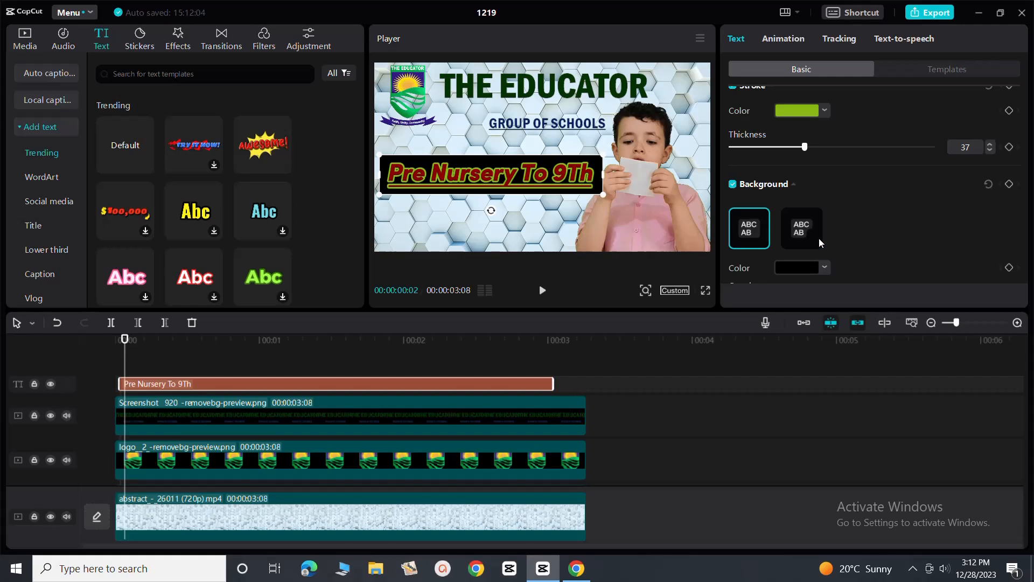
{"action": "left_click", "coordinate": [824, 268]}
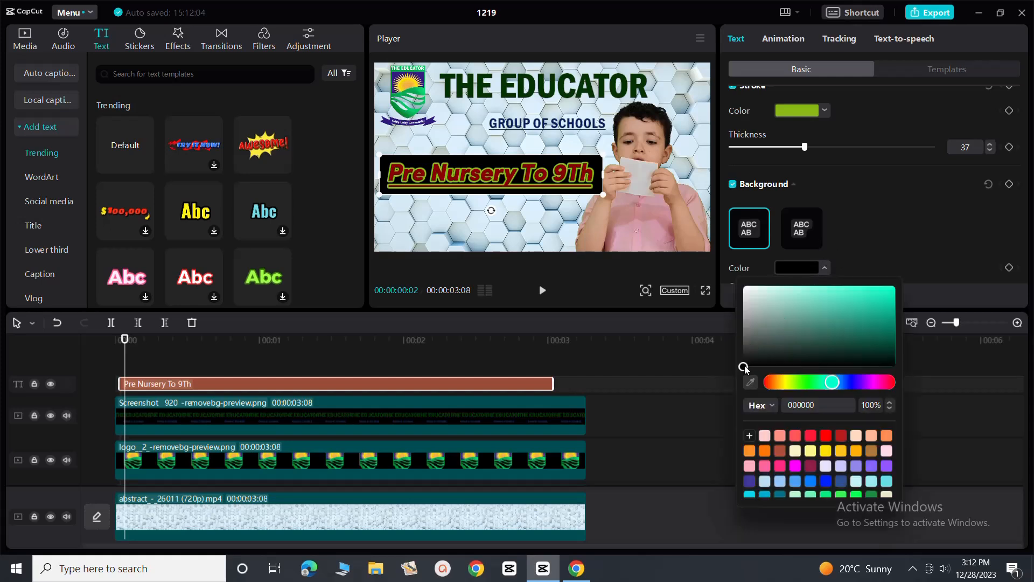
{"action": "left_click_drag", "start_coordinate": [743, 366], "coordinate": [830, 306]}
{"action": "left_click", "coordinate": [804, 229]}
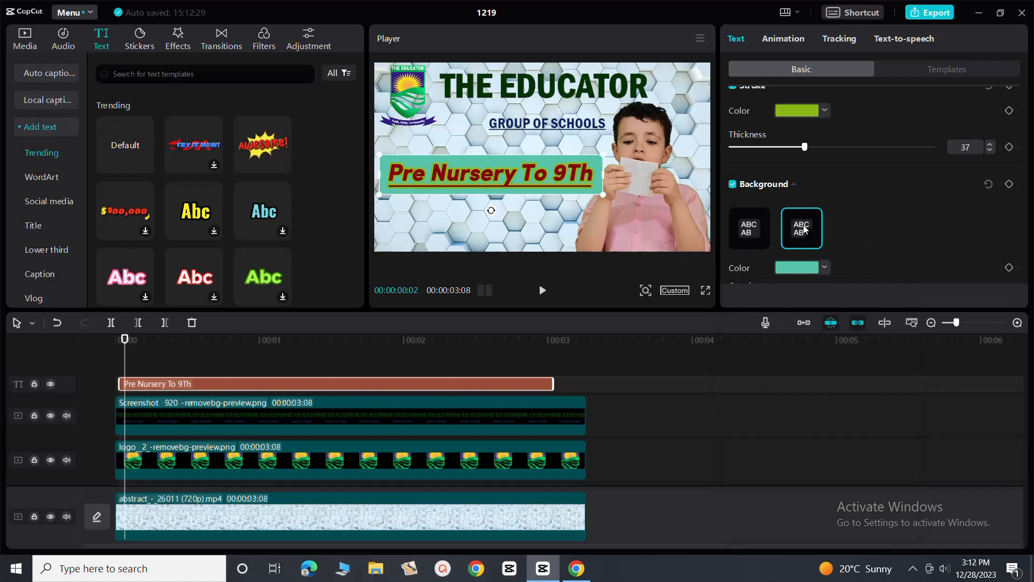
{"action": "left_click", "coordinate": [804, 228]}
{"action": "left_click", "coordinate": [753, 230]}
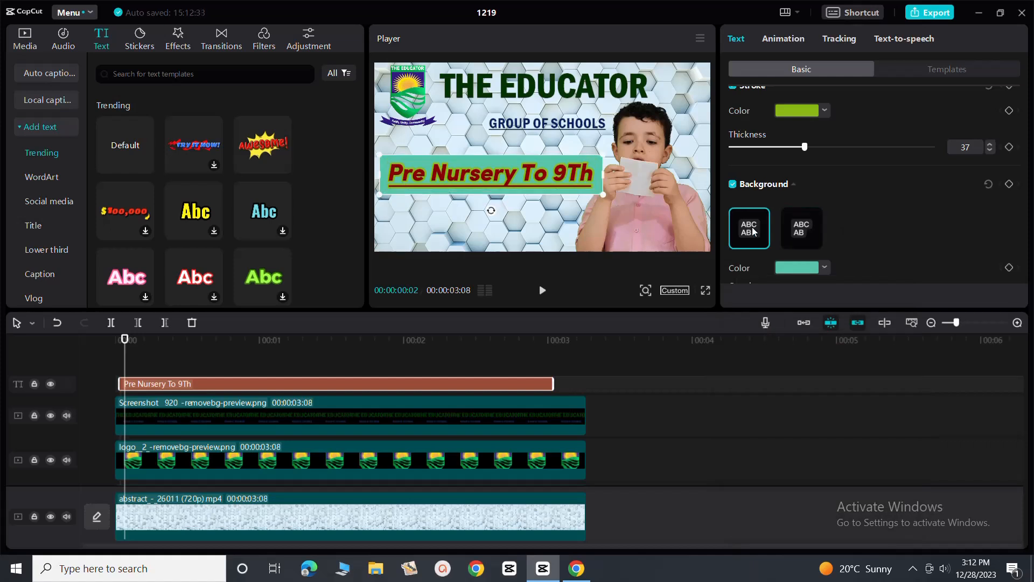
{"action": "left_click", "coordinate": [799, 232]}
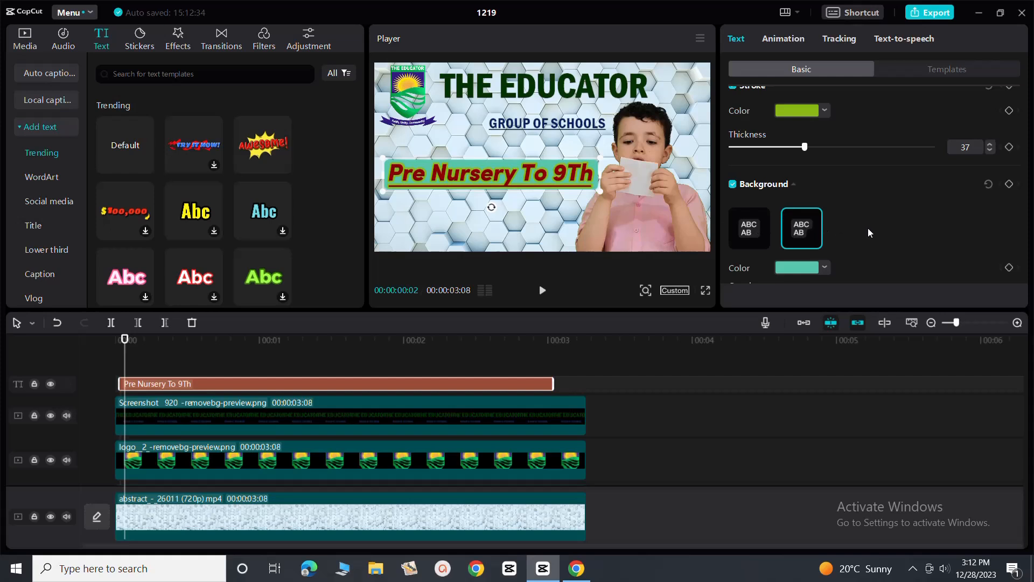
- Try a background opacity of 15% and set it back to 100%
{"action": "scroll", "coordinate": [868, 229], "scroll_direction": "down", "scroll_amount": 1}
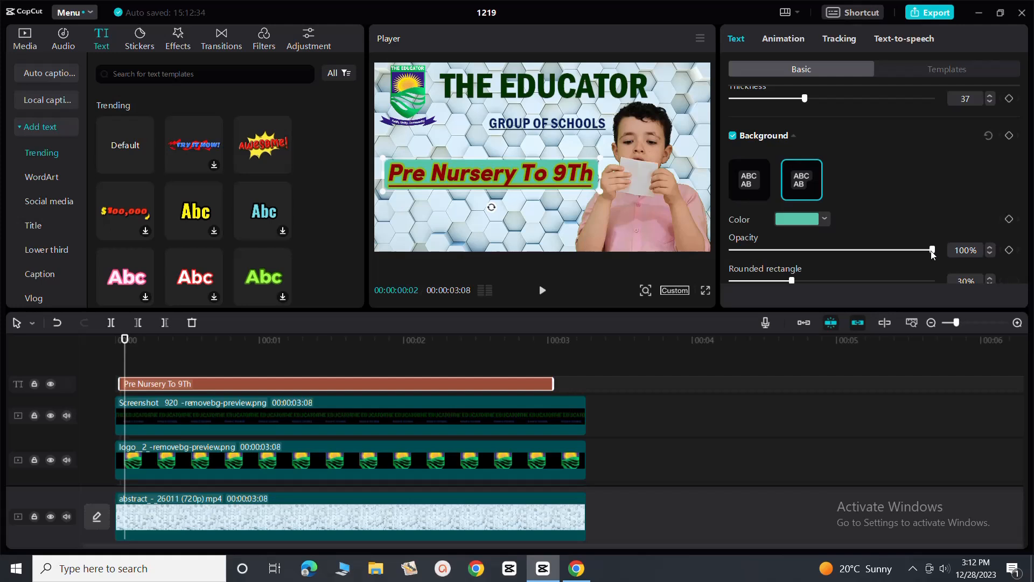
{"action": "left_click_drag", "start_coordinate": [932, 253], "coordinate": [767, 259]}
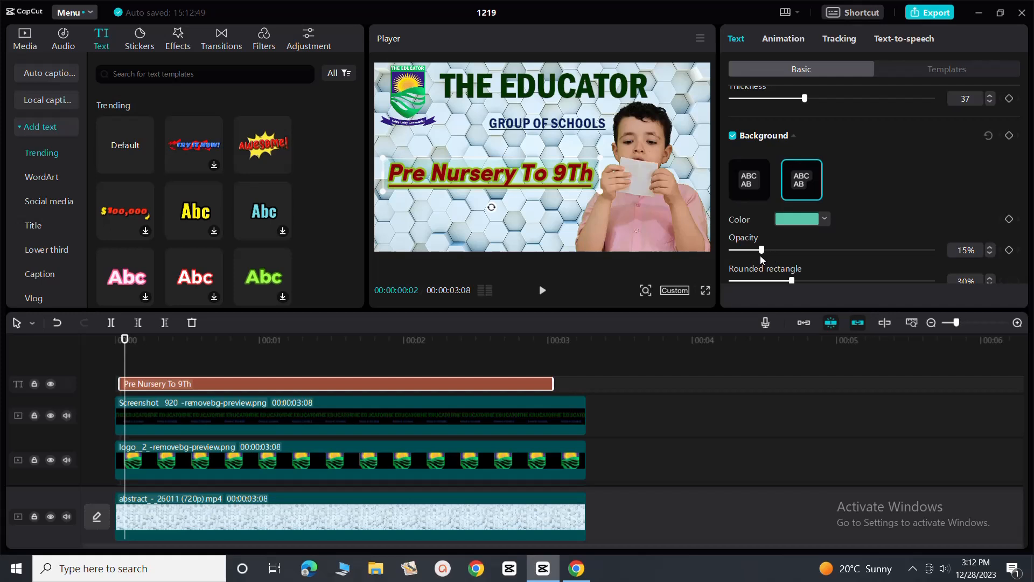
{"action": "left_click_drag", "start_coordinate": [766, 256], "coordinate": [930, 254]}
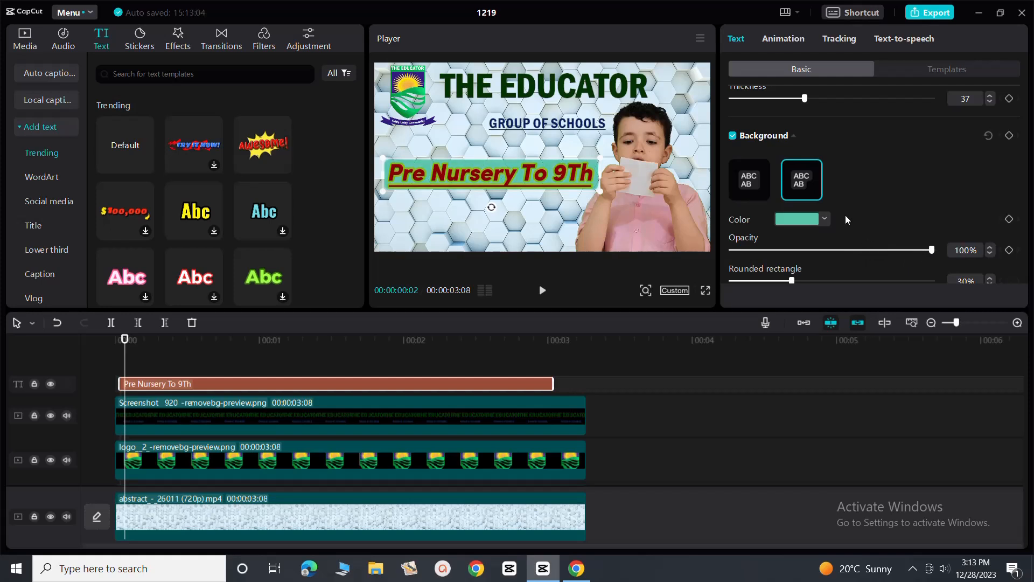
- Try the text background's rounded rectangle at 94% and 35%, then settle on 42%
{"action": "scroll", "coordinate": [845, 215], "scroll_direction": "down", "scroll_amount": 2}
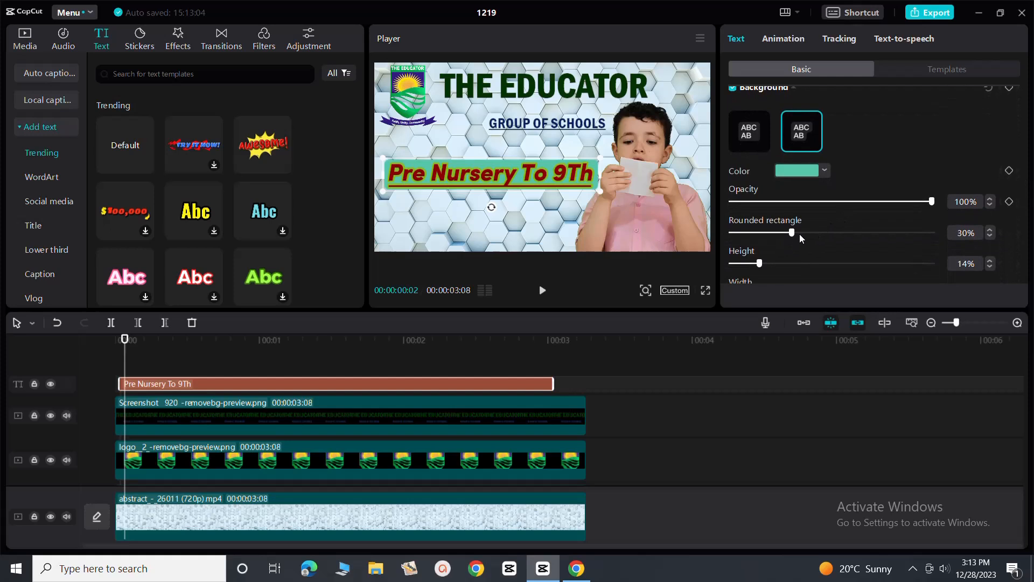
{"action": "scroll", "coordinate": [796, 234], "scroll_direction": "down", "scroll_amount": 2}
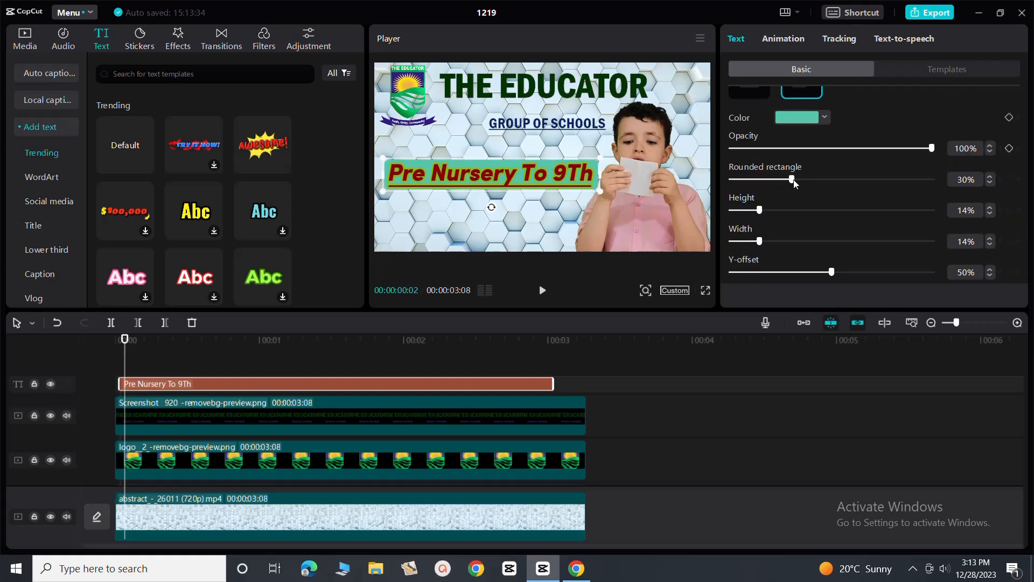
{"action": "left_click_drag", "start_coordinate": [806, 179], "coordinate": [921, 179]}
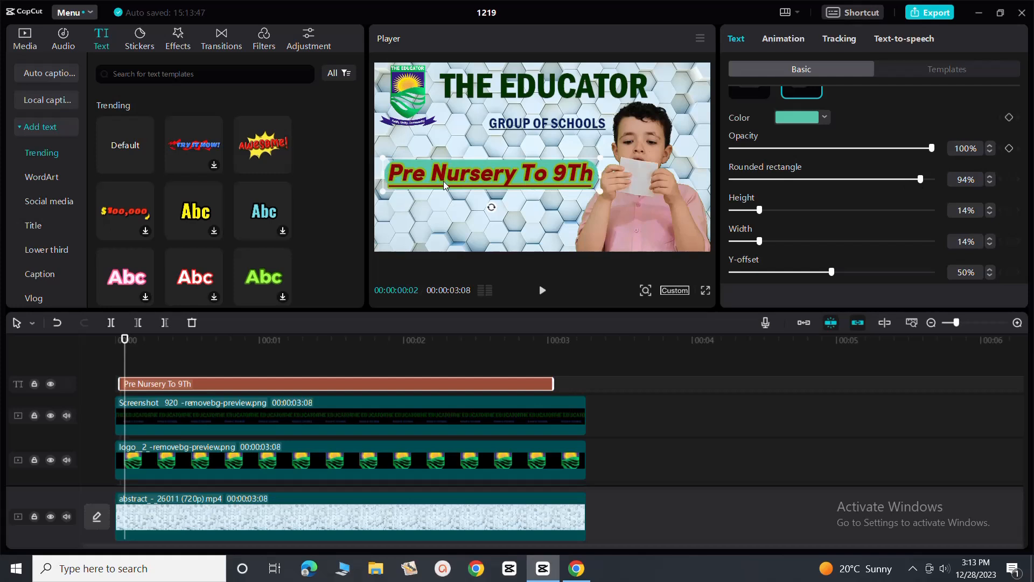
{"action": "left_click_drag", "start_coordinate": [913, 178], "coordinate": [800, 183]}
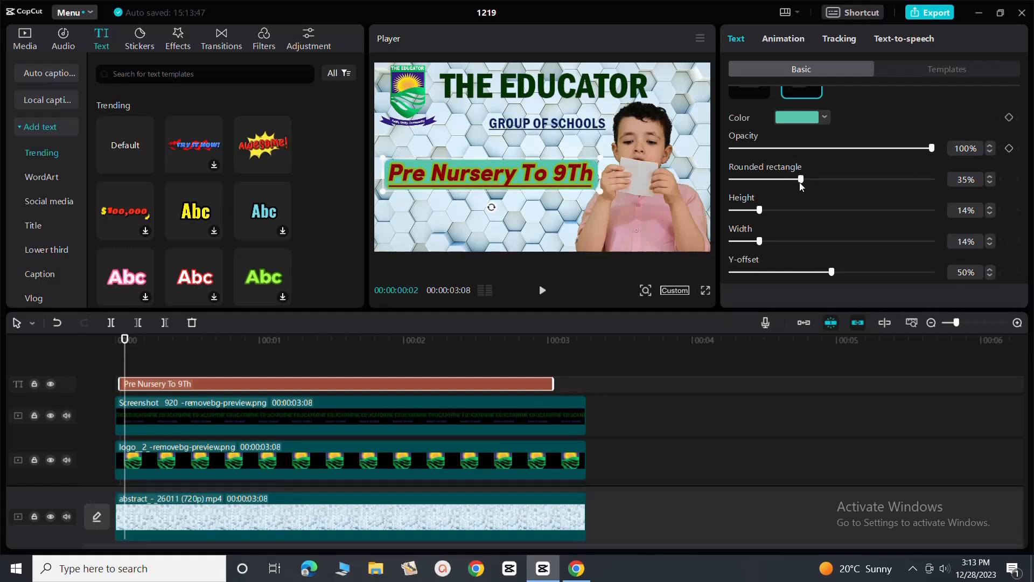
{"action": "left_click_drag", "start_coordinate": [801, 185], "coordinate": [814, 182]}
- Size the text background to 18% height and 23% width, and set its Y-offset to 48% and X-offset to 51%
{"action": "left_click_drag", "start_coordinate": [761, 210], "coordinate": [816, 211]}
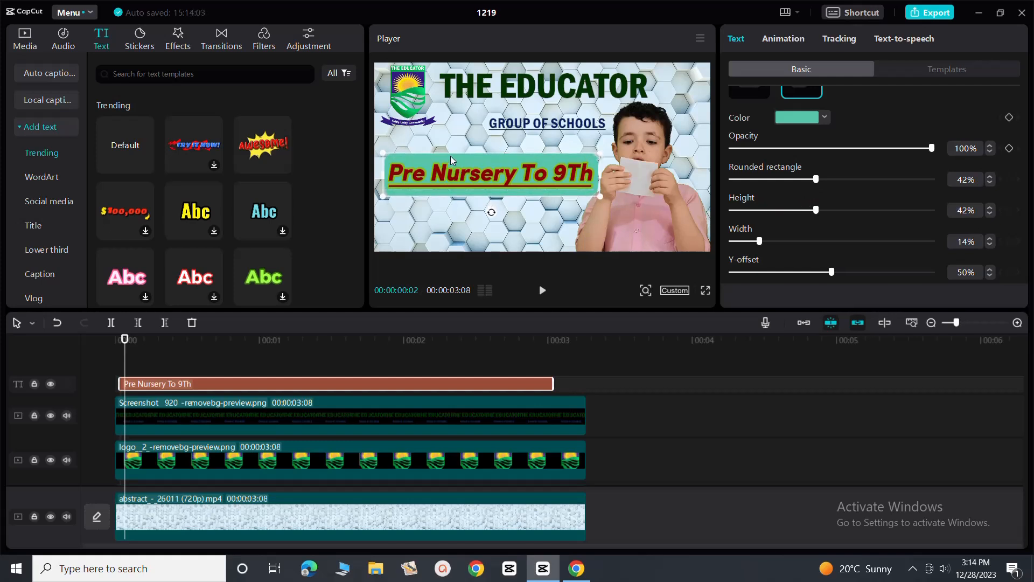
{"action": "left_click_drag", "start_coordinate": [817, 211], "coordinate": [783, 214]}
{"action": "mouse_move", "coordinate": [765, 213]}
{"action": "left_mouse_down"}
{"action": "mouse_move", "coordinate": [748, 214]}
{"action": "mouse_move", "coordinate": [767, 214]}
{"action": "left_mouse_up"}
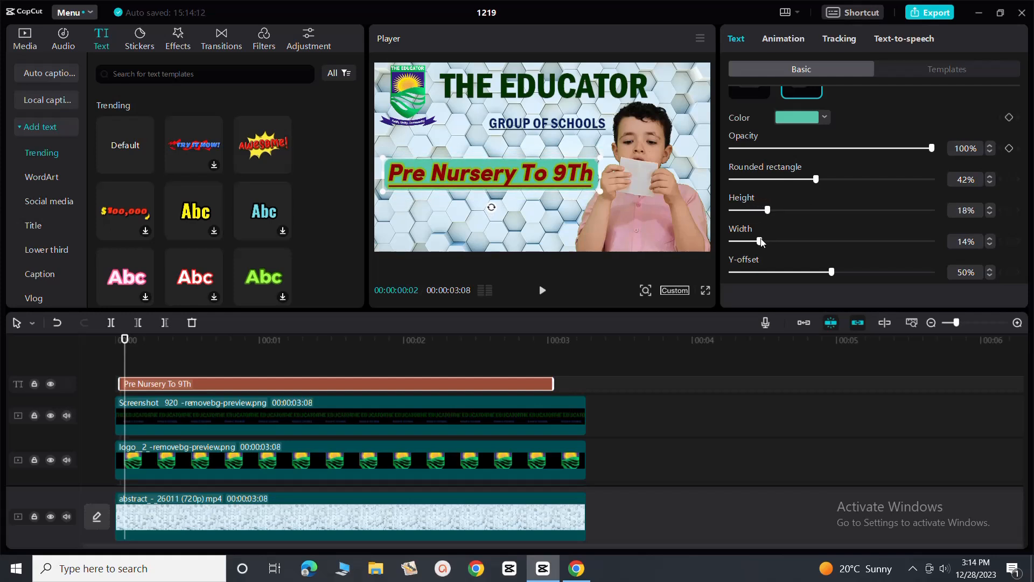
{"action": "left_click_drag", "start_coordinate": [767, 241], "coordinate": [829, 240]}
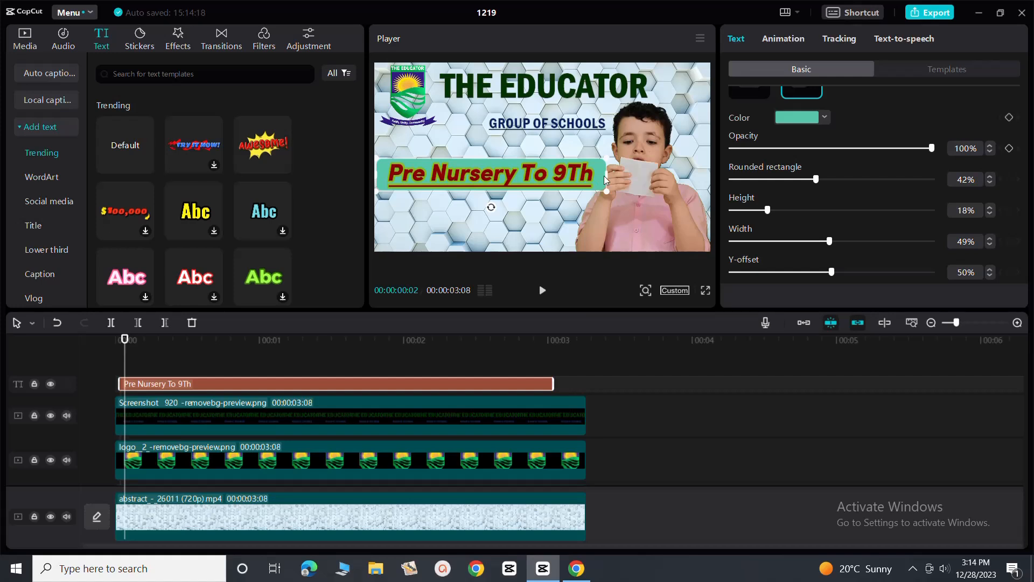
{"action": "left_click_drag", "start_coordinate": [828, 240], "coordinate": [776, 242]}
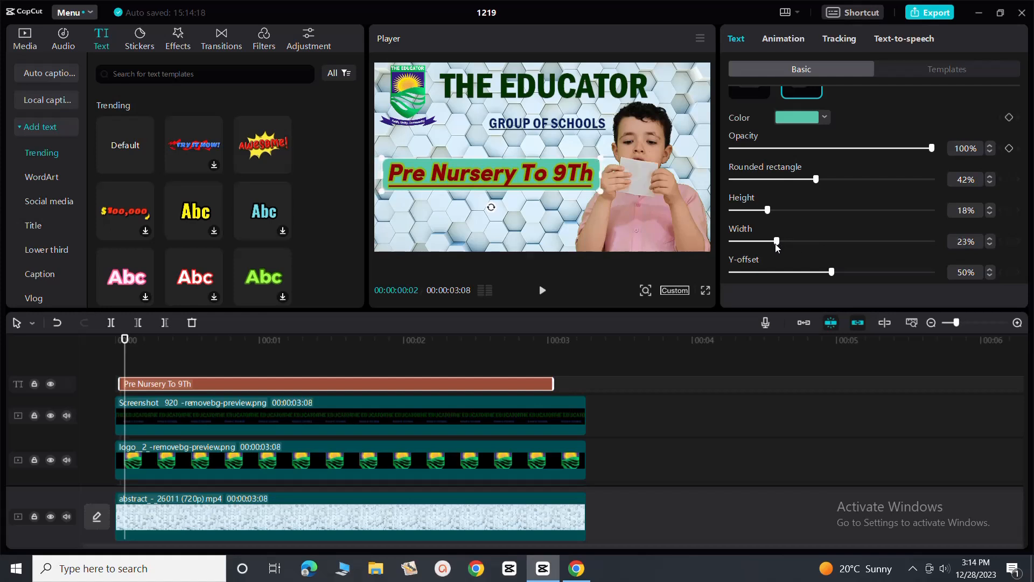
{"action": "scroll", "coordinate": [862, 252], "scroll_direction": "down", "scroll_amount": 1}
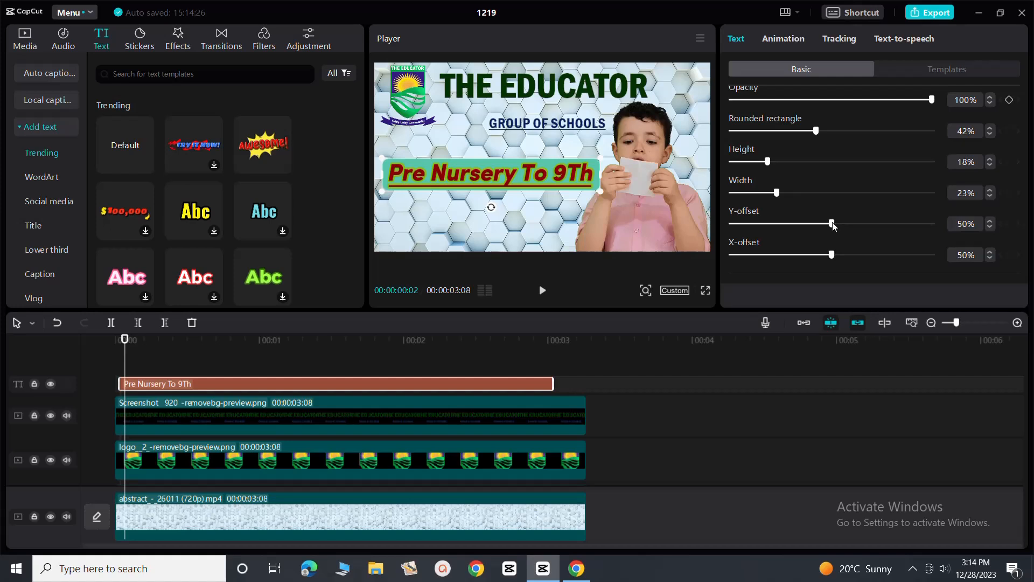
{"action": "left_click_drag", "start_coordinate": [832, 223], "coordinate": [834, 257]}
- Enable a glow on the text and give it the light teal color 78D5C4
{"action": "scroll", "coordinate": [824, 218], "scroll_direction": "down", "scroll_amount": 3}
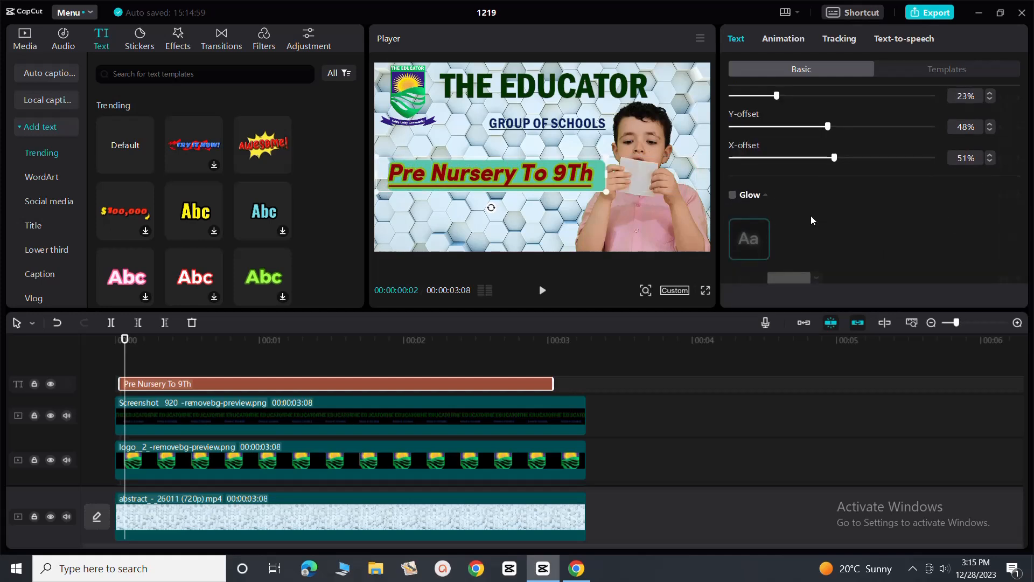
{"action": "left_click", "coordinate": [734, 196]}
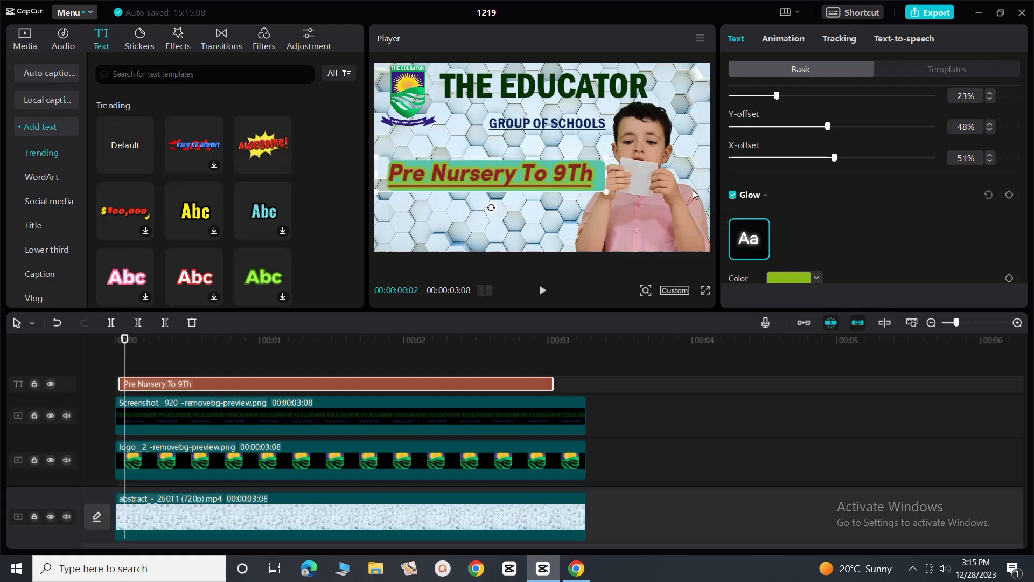
{"action": "scroll", "coordinate": [768, 212], "scroll_direction": "down", "scroll_amount": 2}
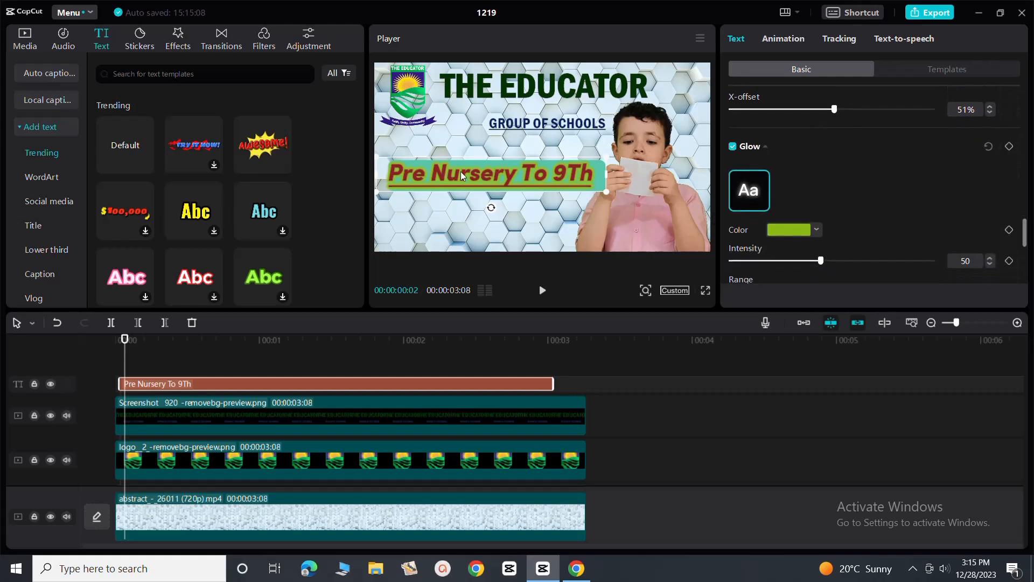
{"action": "left_click", "coordinate": [816, 230]}
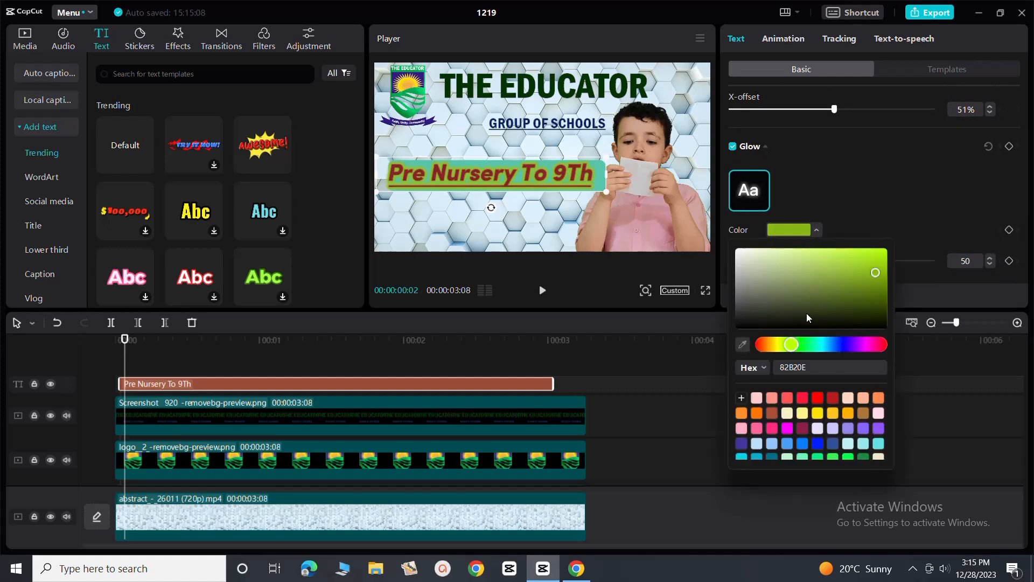
{"action": "left_click", "coordinate": [819, 345]}
{"action": "left_click_drag", "start_coordinate": [823, 346], "coordinate": [827, 347]}
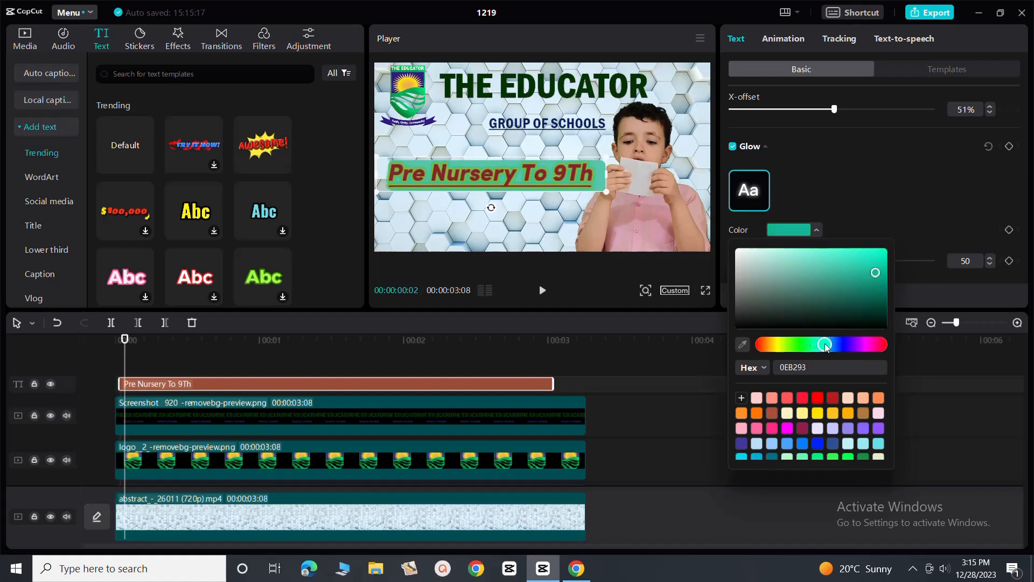
{"action": "left_click_drag", "start_coordinate": [876, 272], "coordinate": [803, 261]}
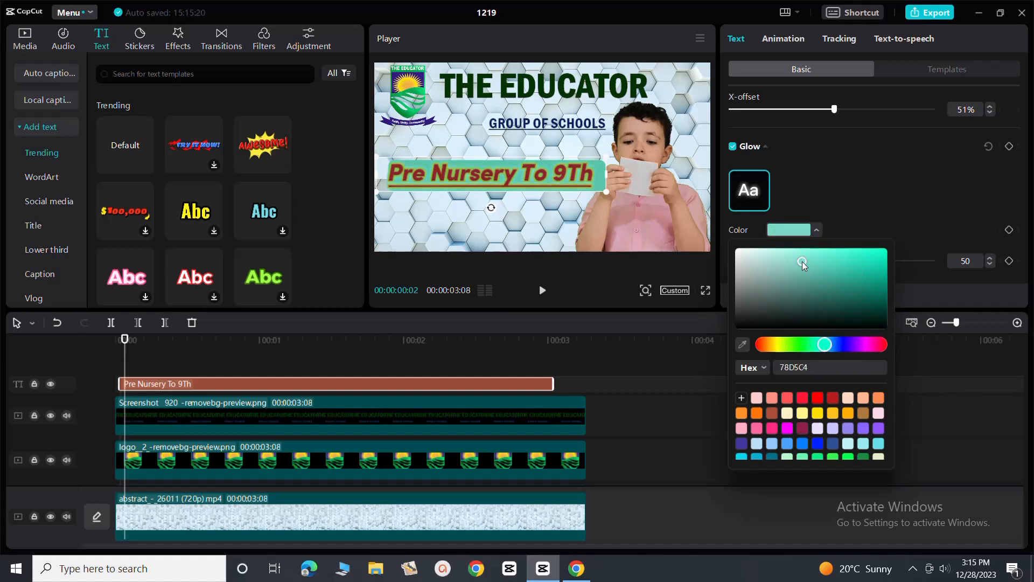
{"action": "left_click", "coordinate": [868, 219]}
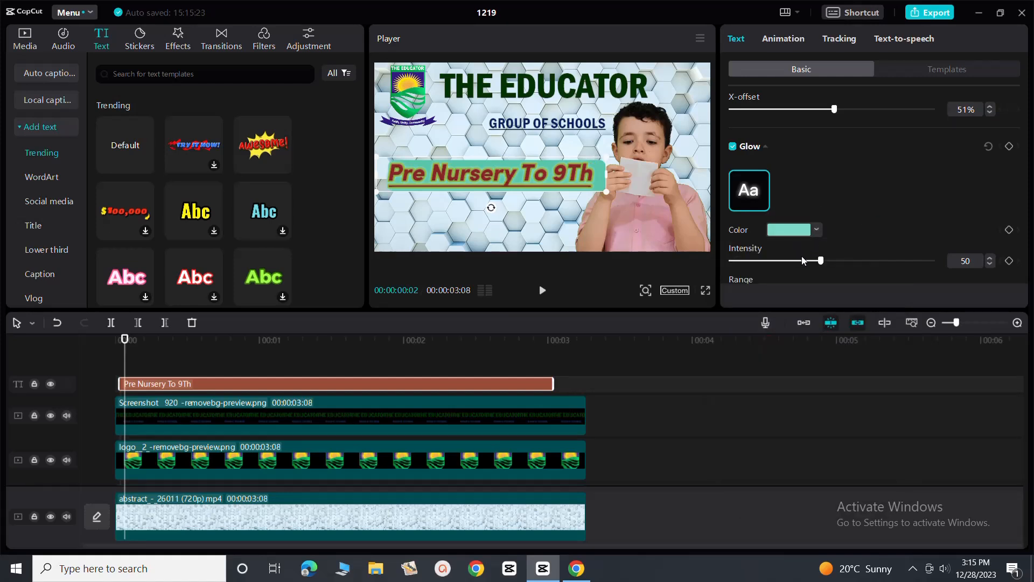
- Try a glow intensity of 98, then set the intensity to 57 and the range to 44
{"action": "left_click_drag", "start_coordinate": [825, 263], "coordinate": [928, 273]}
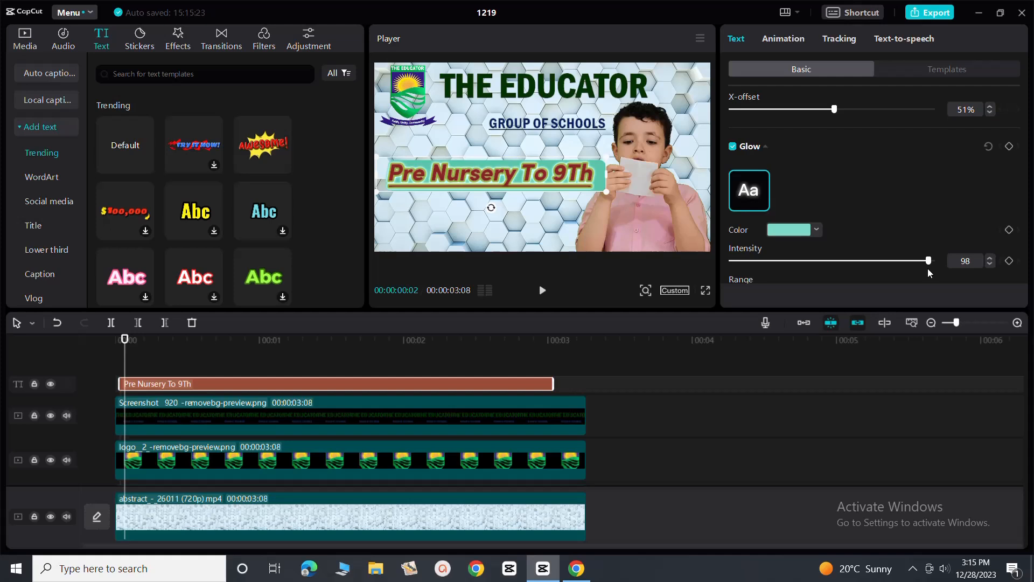
{"action": "left_click_drag", "start_coordinate": [927, 269], "coordinate": [836, 263]}
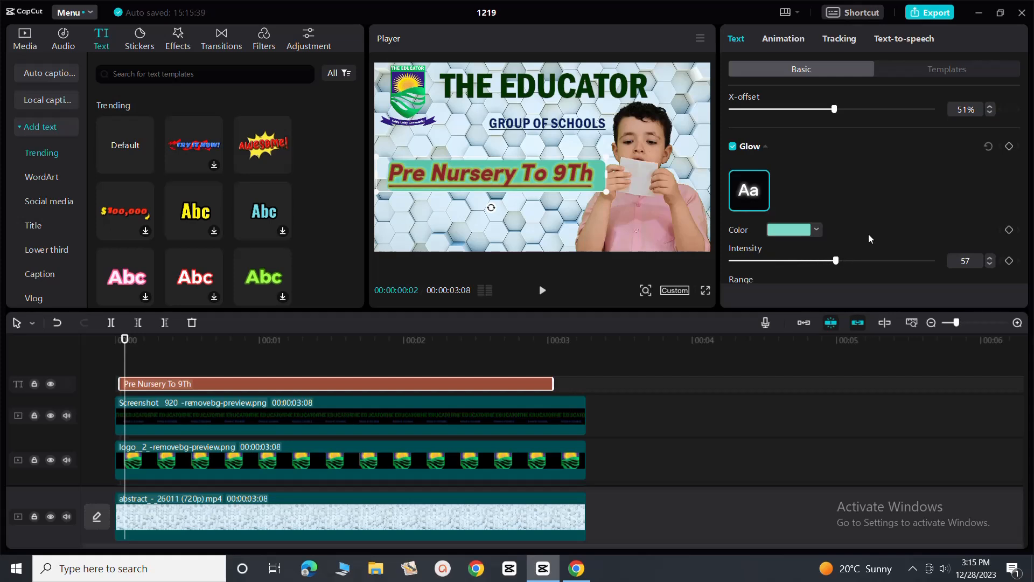
{"action": "scroll", "coordinate": [869, 237], "scroll_direction": "down", "scroll_amount": 2}
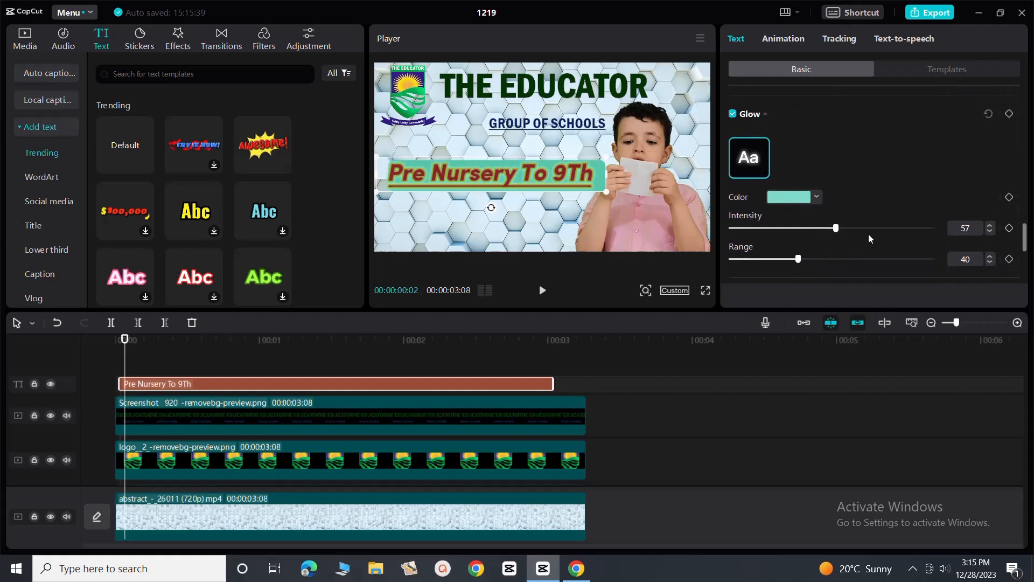
{"action": "mouse_move", "coordinate": [803, 245]}
{"action": "left_mouse_down"}
{"action": "mouse_move", "coordinate": [939, 251]}
{"action": "mouse_move", "coordinate": [806, 246]}
{"action": "left_mouse_up"}
{"action": "scroll", "coordinate": [854, 246], "scroll_direction": "down", "scroll_amount": 4}
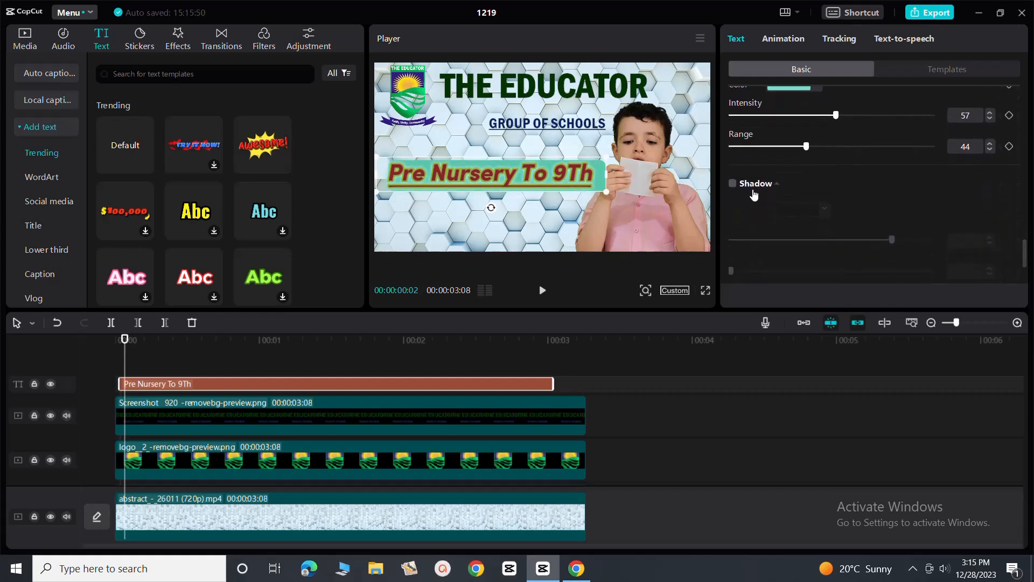
- Enable a shadow on the text, try green 4DC605, then give it the dark red color A60D0D
{"action": "left_click", "coordinate": [733, 183]}
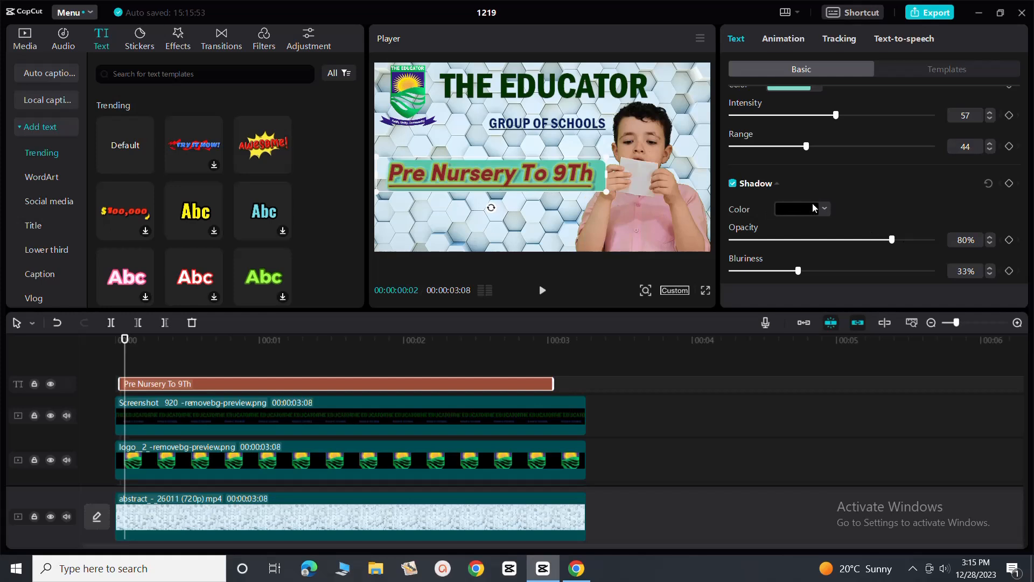
{"action": "left_click", "coordinate": [825, 209]}
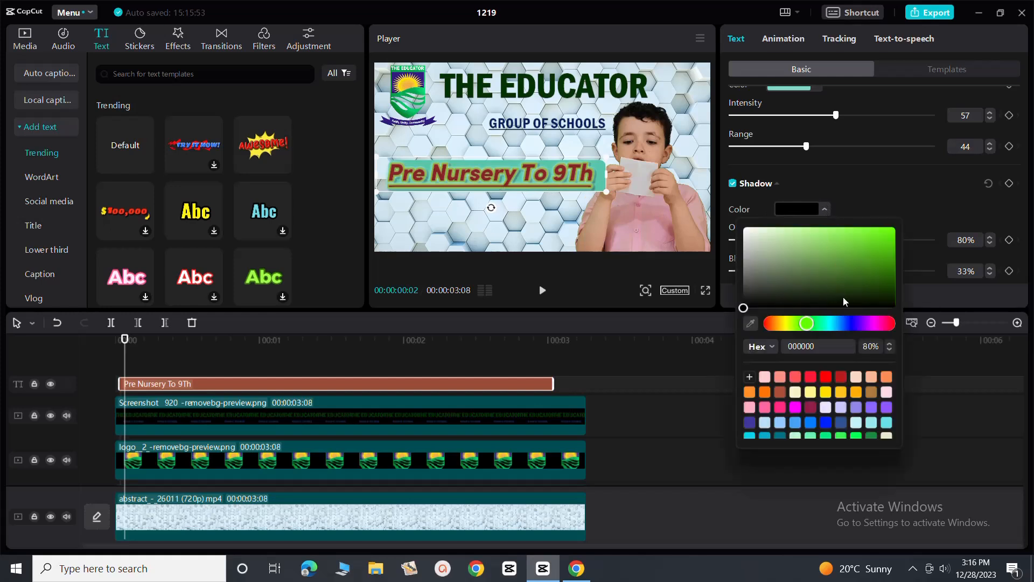
{"action": "left_click", "coordinate": [854, 244]}
{"action": "left_click_drag", "start_coordinate": [854, 245], "coordinate": [892, 245]}
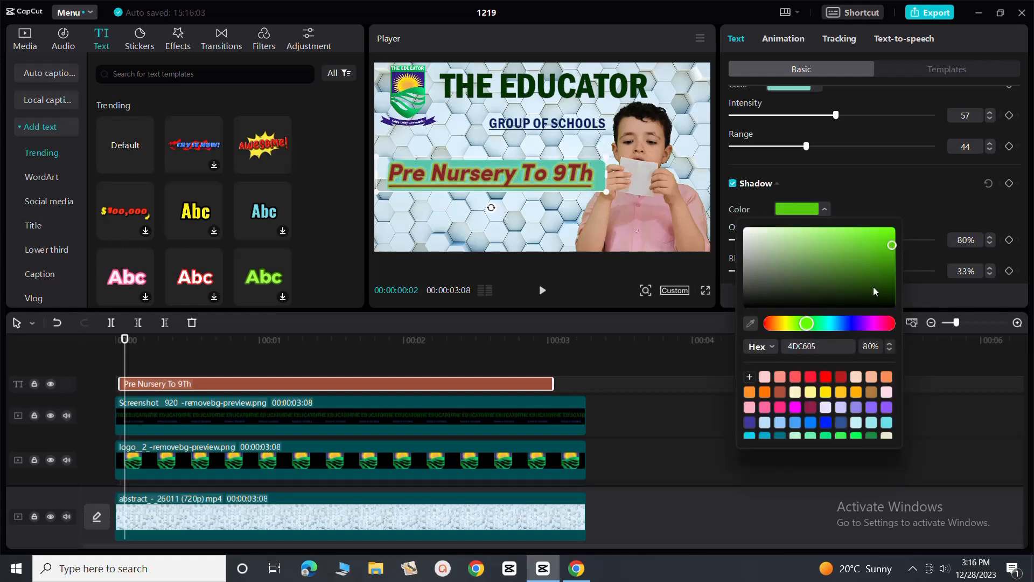
{"action": "left_click", "coordinate": [825, 376]}
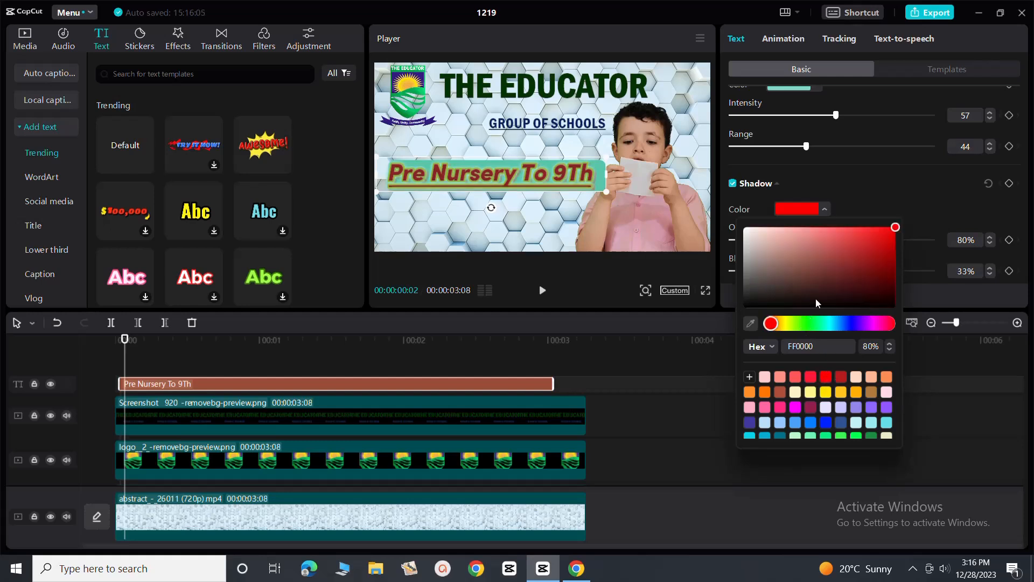
{"action": "left_click_drag", "start_coordinate": [895, 230], "coordinate": [883, 256]}
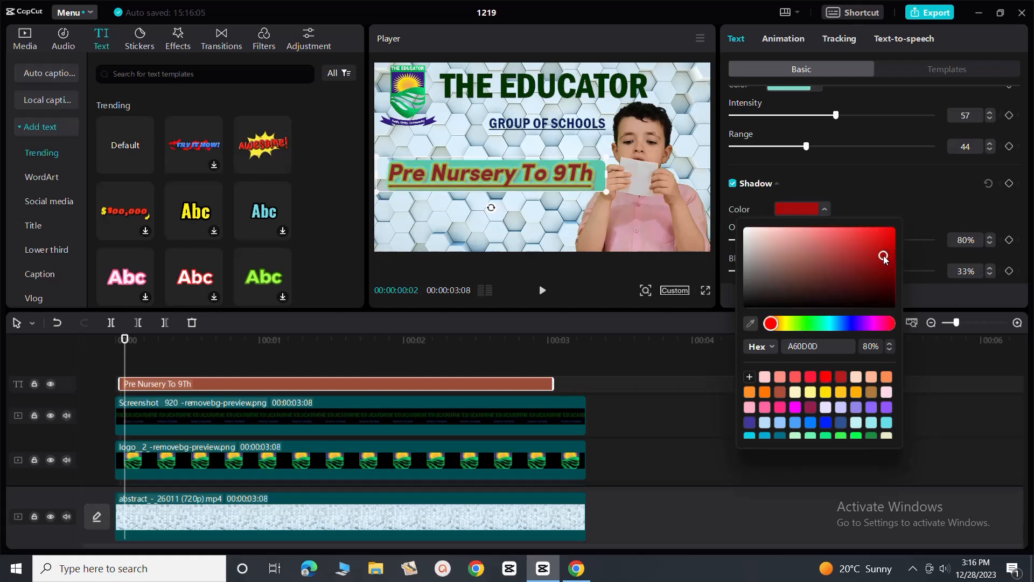
{"action": "left_click", "coordinate": [894, 202]}
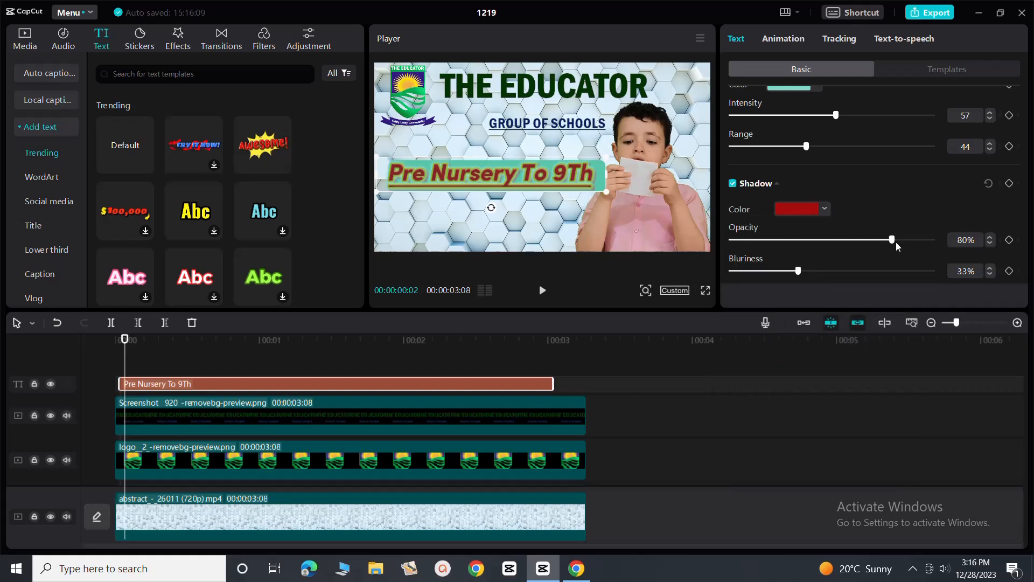
- Set the text shadow's opacity to 100% and its blurriness to 32%
{"action": "left_click_drag", "start_coordinate": [894, 241], "coordinate": [942, 241]}
{"action": "scroll", "coordinate": [865, 235], "scroll_direction": "down", "scroll_amount": 2}
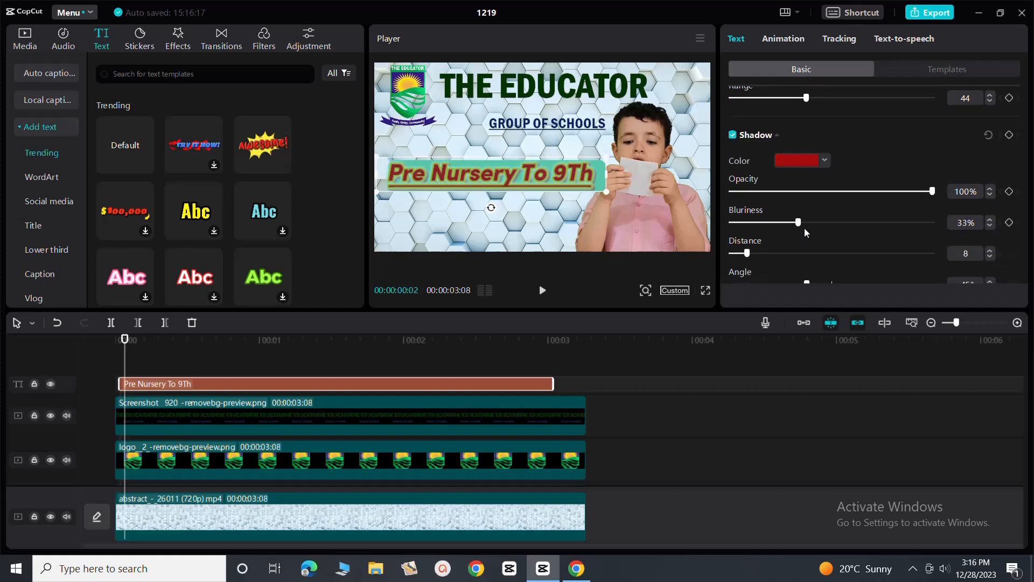
{"action": "mouse_move", "coordinate": [798, 223]}
{"action": "left_mouse_down"}
{"action": "mouse_move", "coordinate": [928, 228]}
{"action": "mouse_move", "coordinate": [798, 234]}
{"action": "left_mouse_up"}
- Try a shadow distance of 65, then set the distance to 17
{"action": "scroll", "coordinate": [799, 234], "scroll_direction": "down", "scroll_amount": 2}
{"action": "left_click_drag", "start_coordinate": [749, 205], "coordinate": [862, 214]}
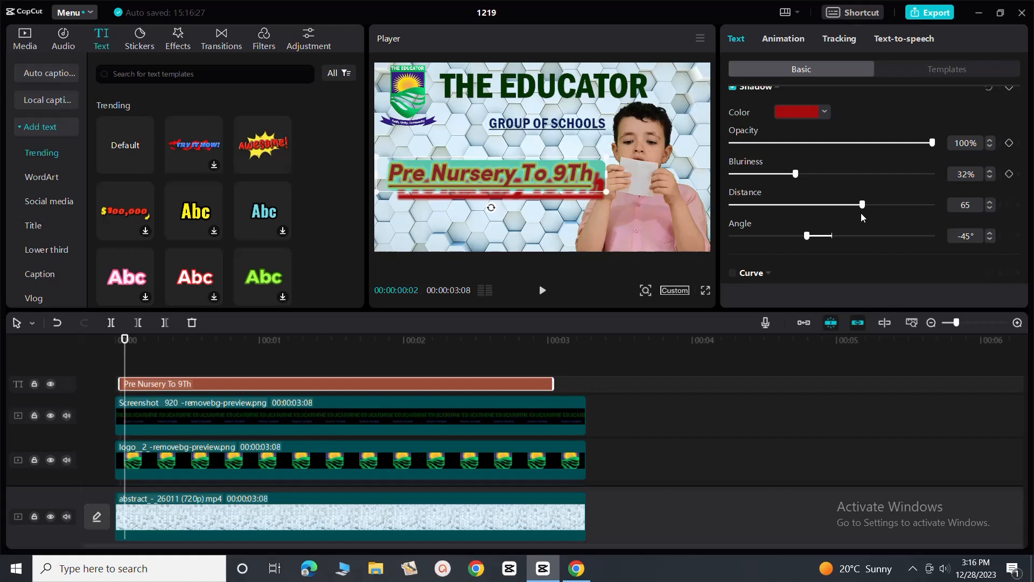
{"action": "left_click_drag", "start_coordinate": [860, 213], "coordinate": [761, 214]}
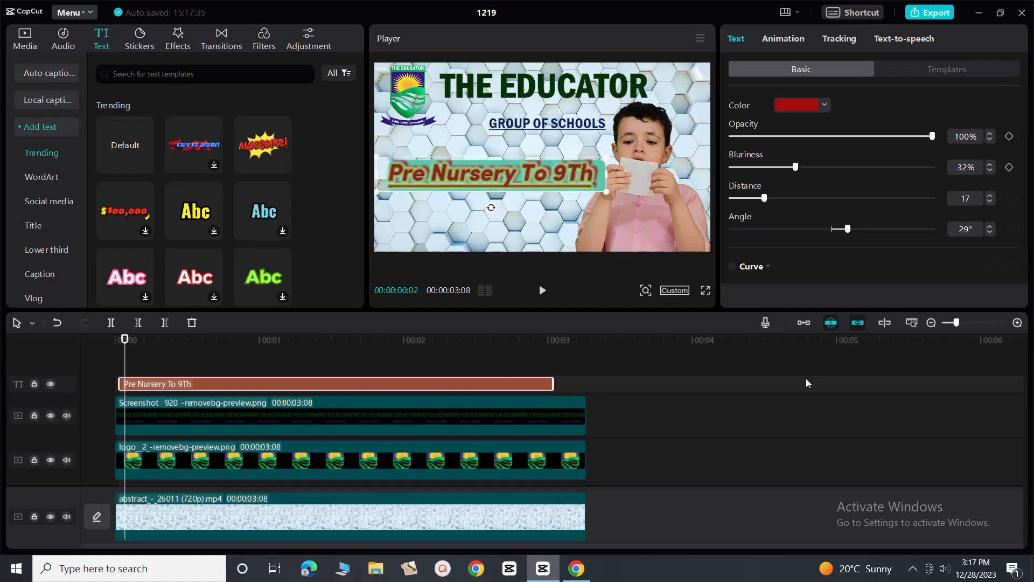